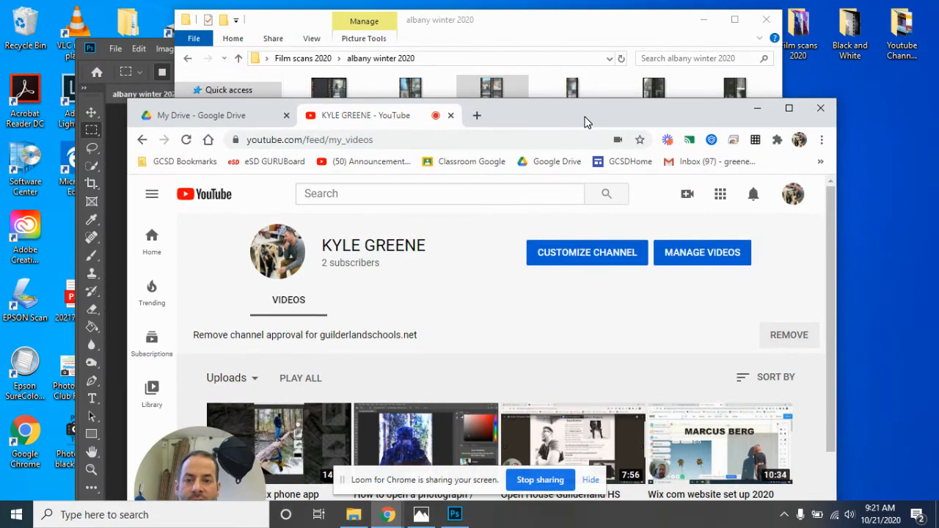
# Step: Move the browser and the film-scan folder windows aside, then switch to Photoshop with albany winter 2020003.jpg and maximize its window
pyautogui.moveTo(586, 118); pyautogui.dragTo(445, 269)
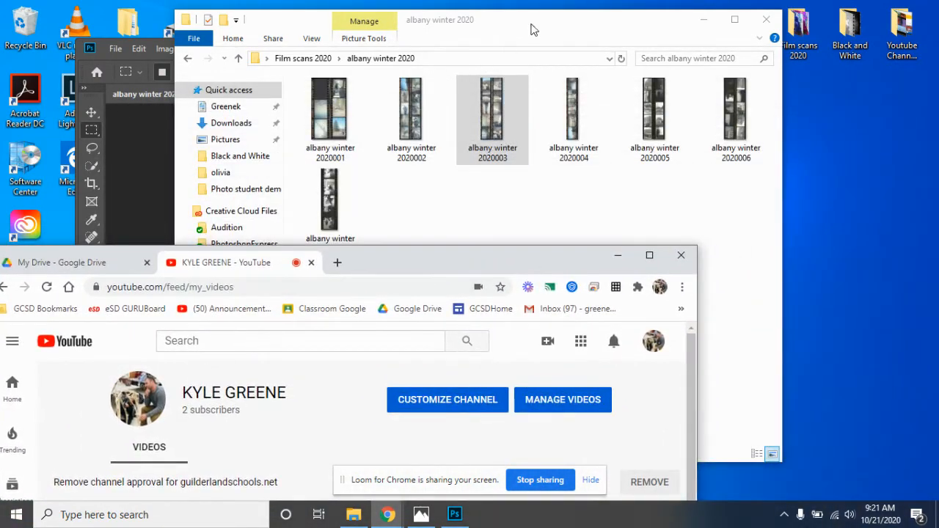
pyautogui.moveTo(530, 24); pyautogui.dragTo(608, 38)
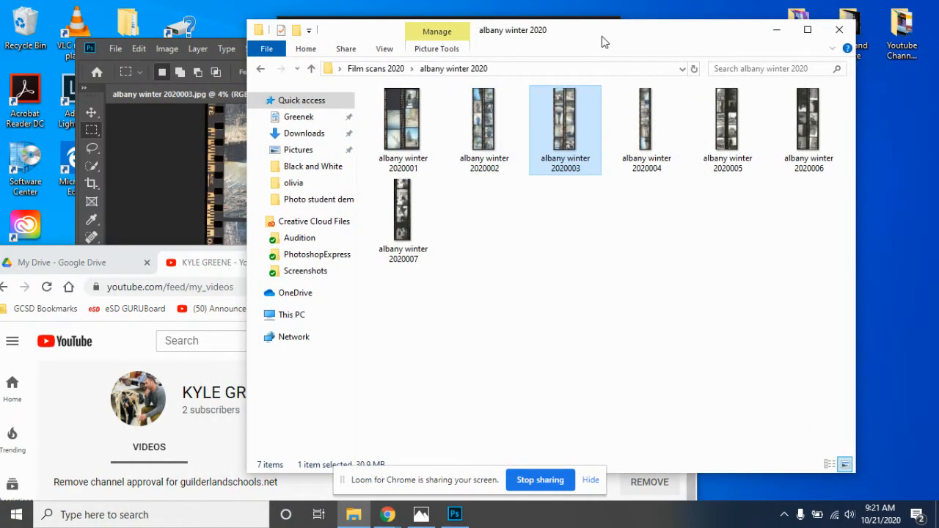
pyautogui.moveTo(602, 41); pyautogui.dragTo(594, 168)
pyautogui.moveTo(514, 51); pyautogui.dragTo(636, 21)
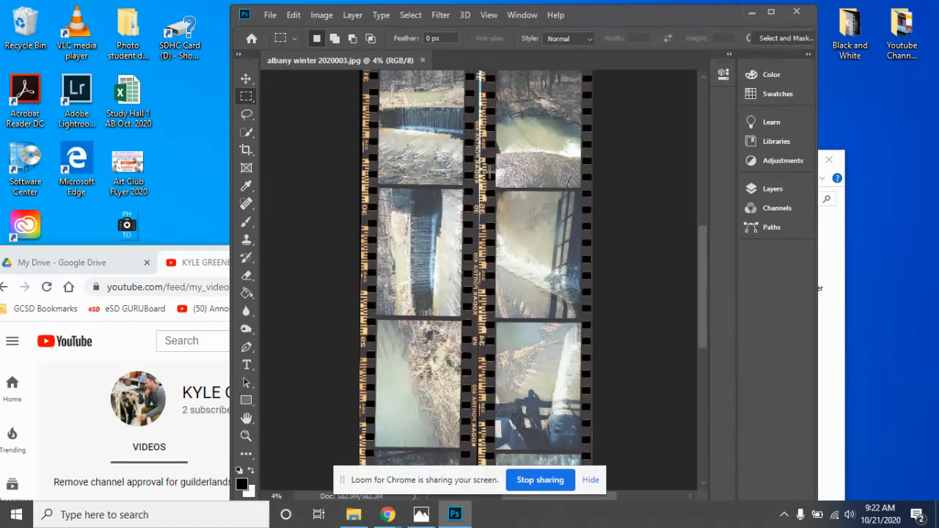
pyautogui.click(270, 15)
pyautogui.press('Escape')
pyautogui.click(772, 13)
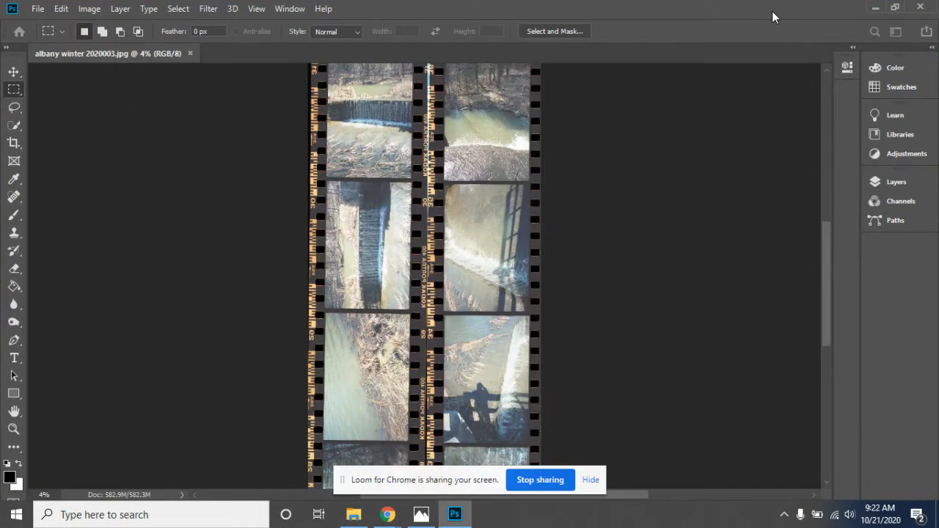
# Step: Begin a new document measured in inches, with a width of 8 and a height of 10
pyautogui.hotkey('ctrl', 'n')
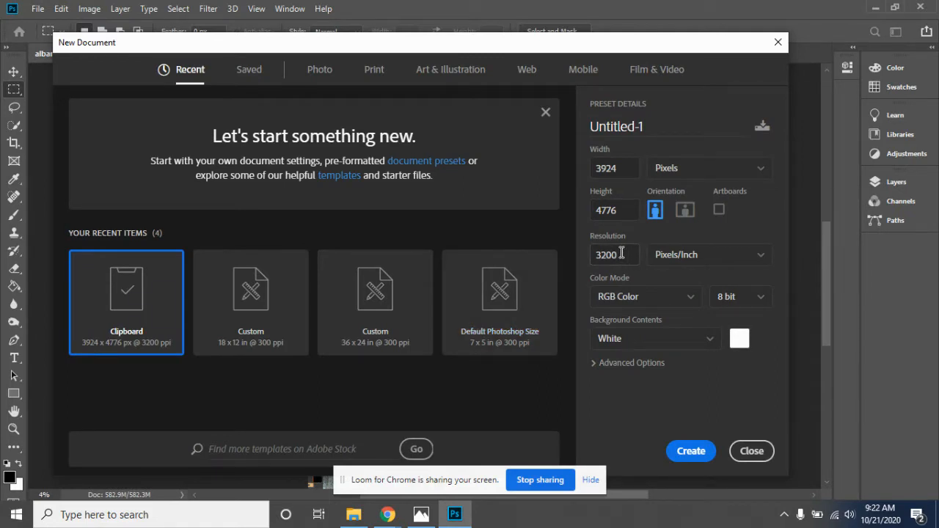
pyautogui.click(761, 175)
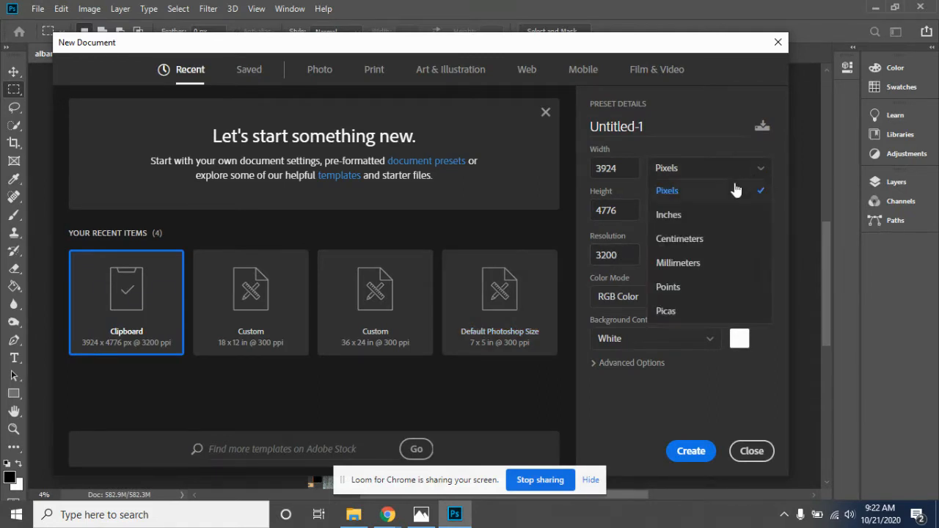
pyautogui.click(707, 213)
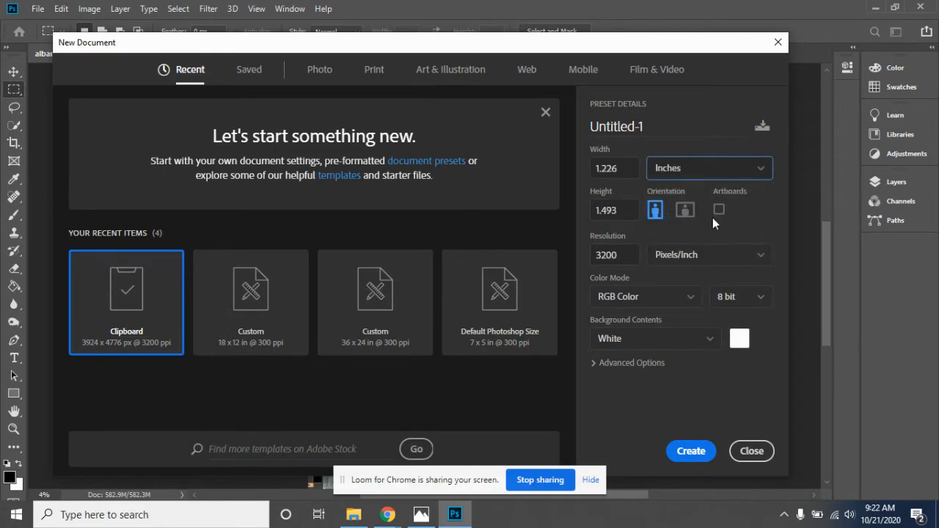
pyautogui.click(623, 170)
pyautogui.press('BackSpace')
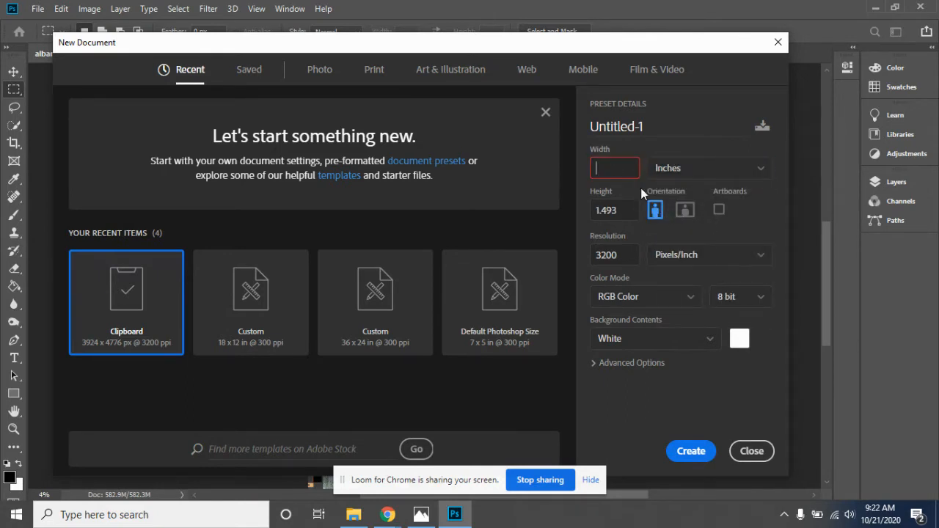
pyautogui.write('8')
pyautogui.click(630, 213)
pyautogui.press('BackSpace')
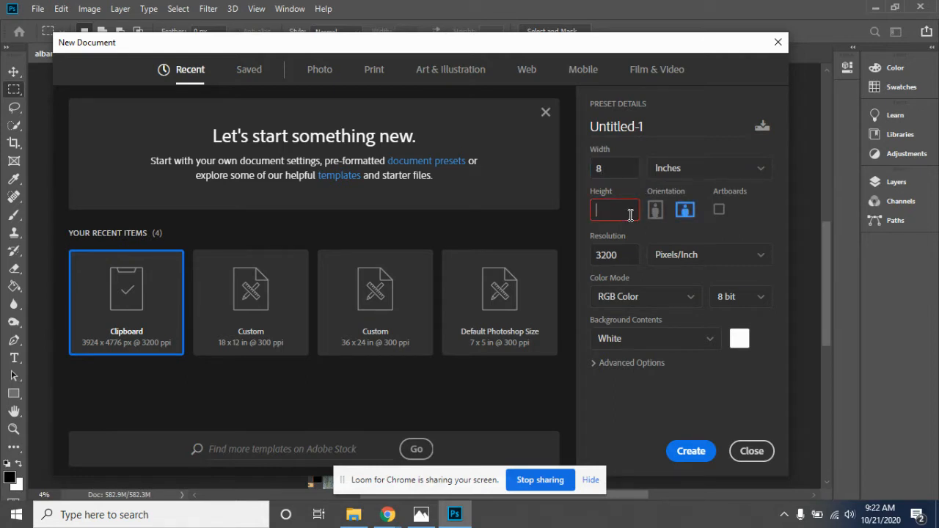
pyautogui.write('10')
# Step: Set the new document's resolution to 300 pixels/inch and create it
pyautogui.click(630, 251)
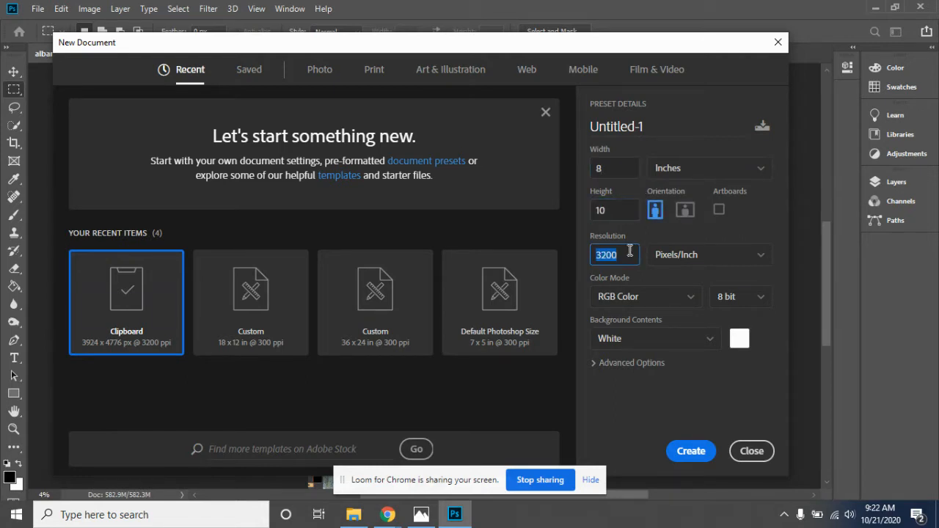
pyautogui.press('BackSpace')
pyautogui.write('300')
pyautogui.click(690, 450)
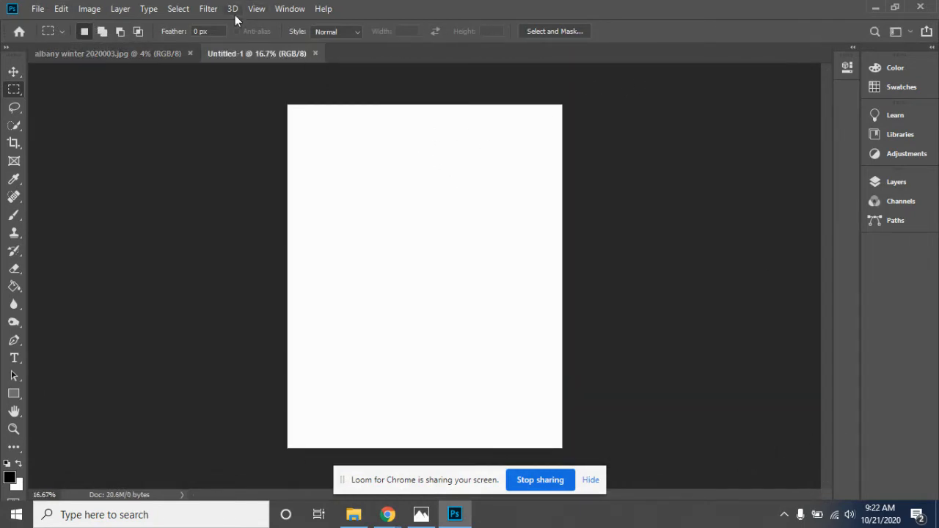
# Step: Paste the copied film frame into the blank document and switch to a workspace that displays the histogram, libraries and layers
pyautogui.click(61, 9)
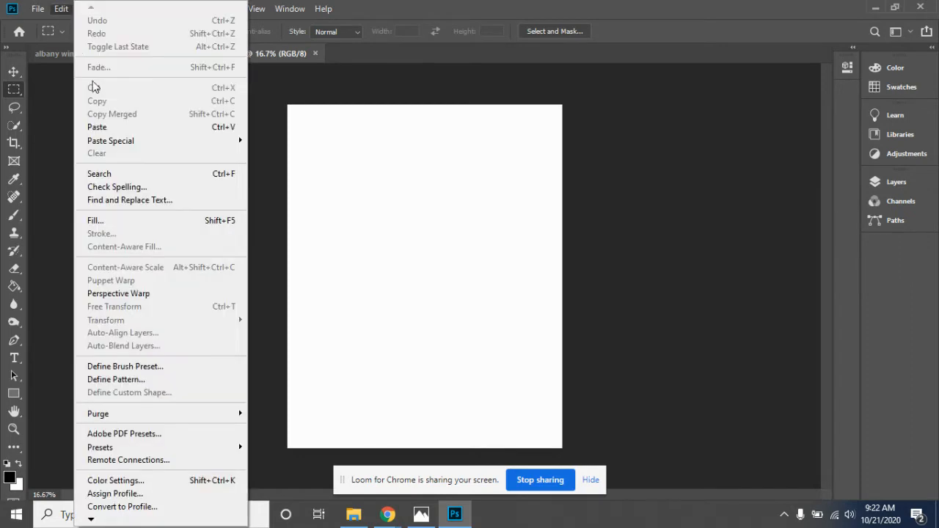
pyautogui.click(103, 126)
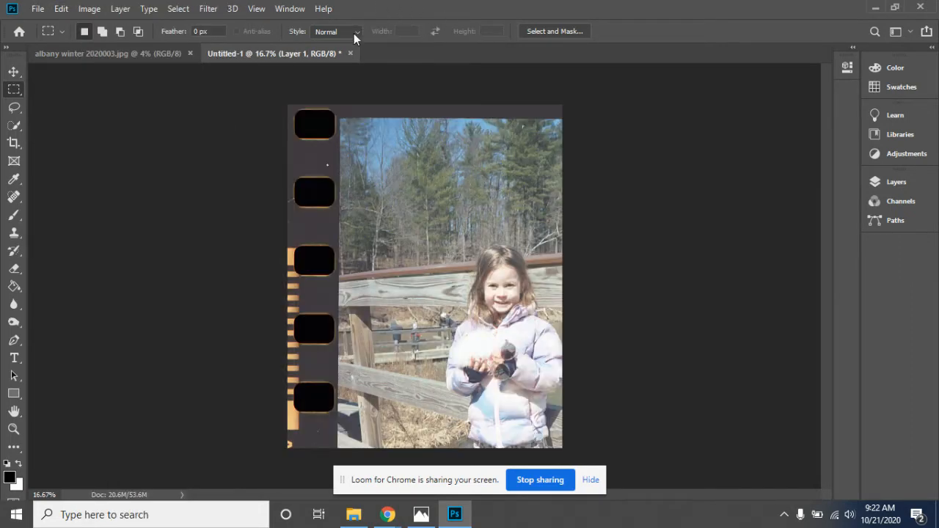
pyautogui.click(288, 11)
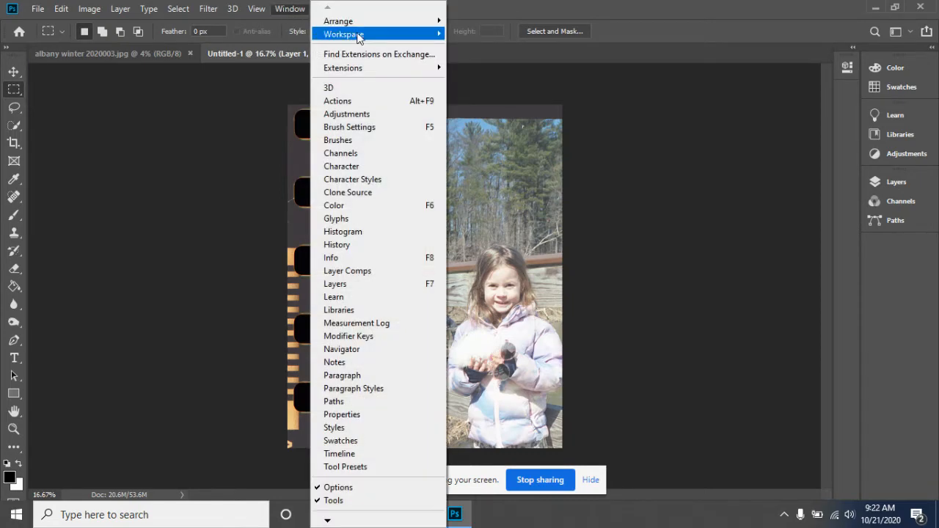
pyautogui.moveTo(358, 34)
pyautogui.click(501, 99)
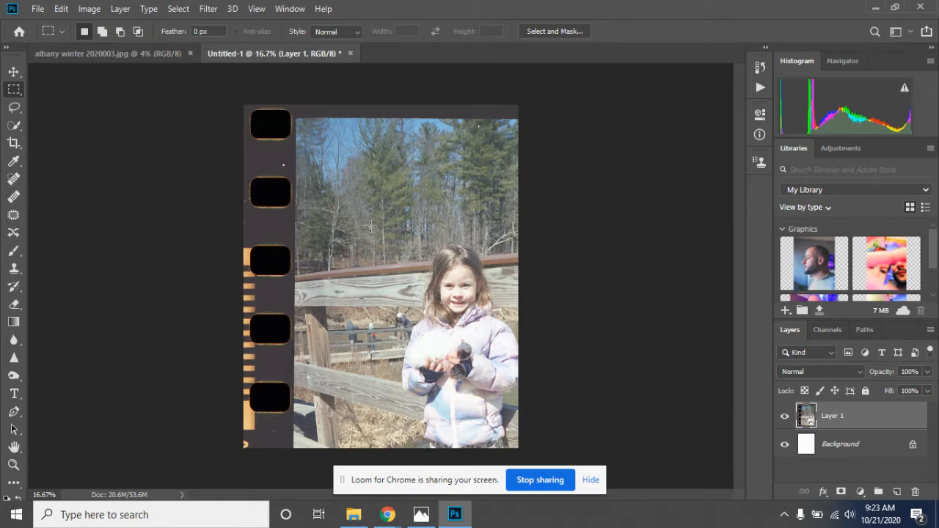
# Step: Free Transform the pasted frame of the girl to about 61.4%, fitting it to the canvas width and aligning it with the top edge
pyautogui.click(63, 10)
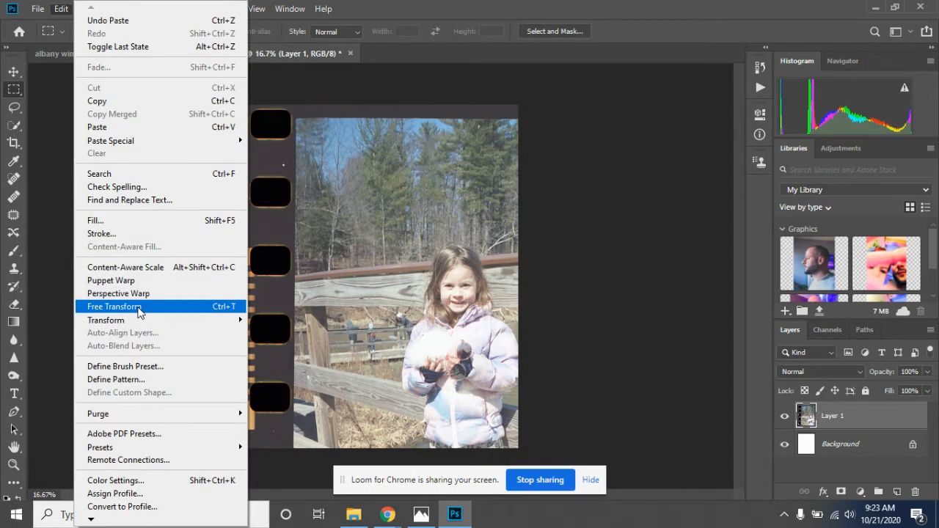
pyautogui.click(139, 312)
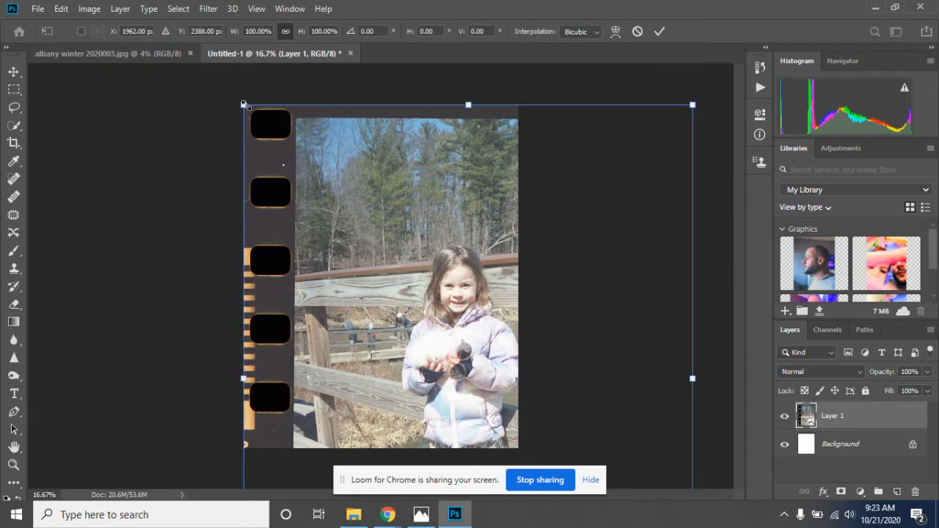
pyautogui.moveTo(245, 103); pyautogui.dragTo(302, 135)
pyautogui.moveTo(247, 89); pyautogui.dragTo(273, 121)
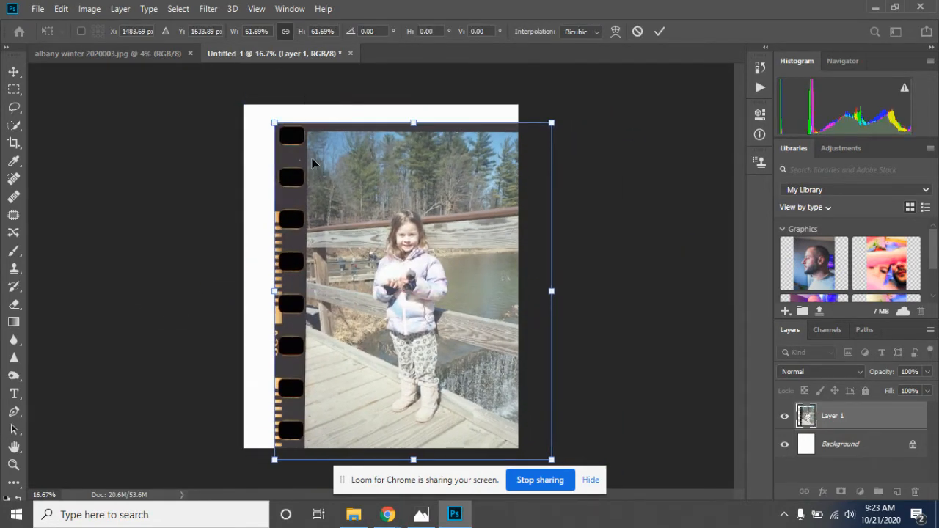
pyautogui.moveTo(312, 158); pyautogui.dragTo(284, 148)
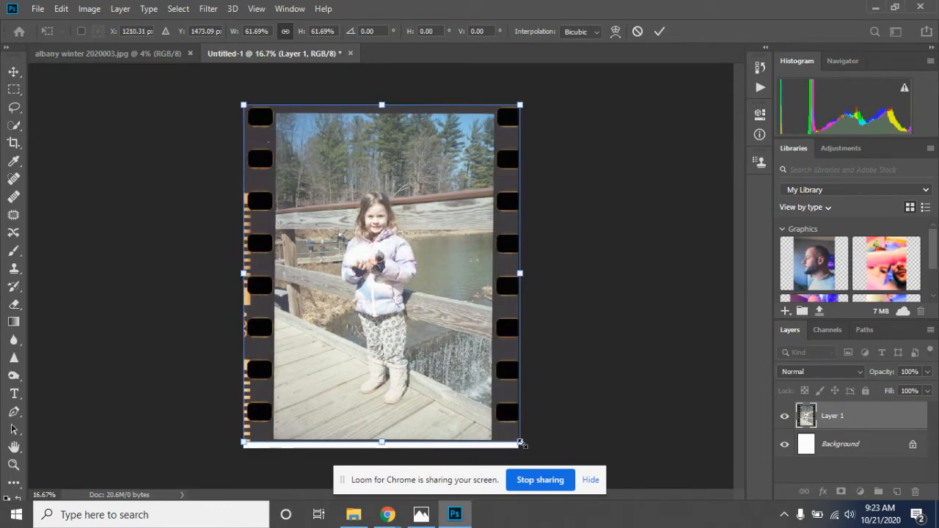
pyautogui.moveTo(519, 443); pyautogui.dragTo(523, 385)
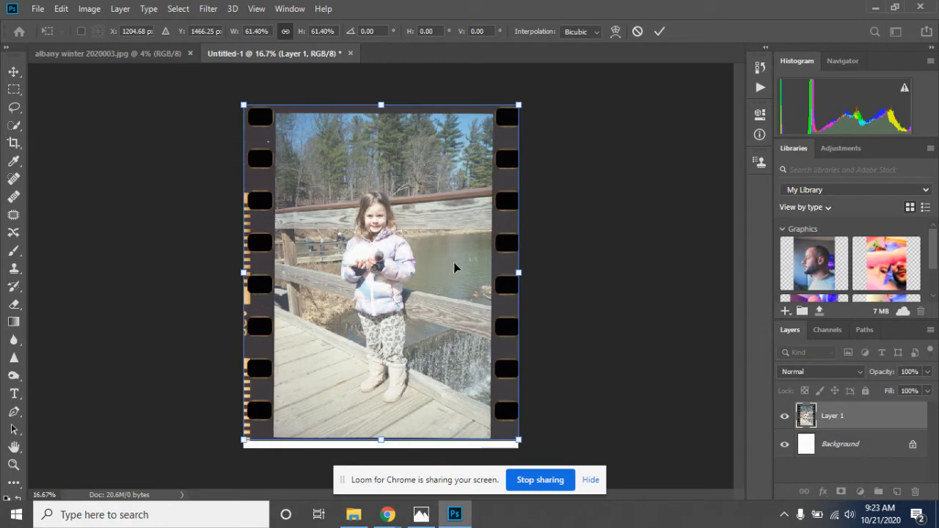
pyautogui.click(659, 32)
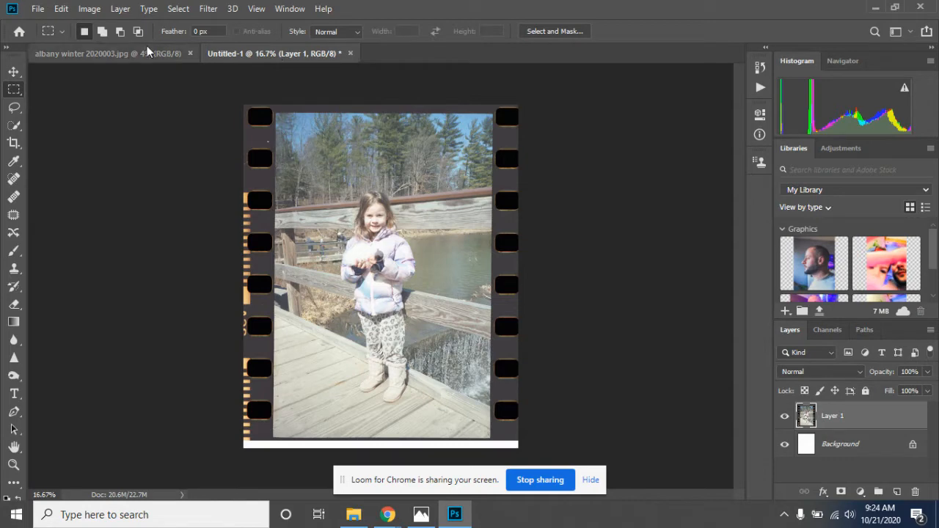
# Step: In albany winter 2020003.jpg, select the frame with the photographer's shadow beside the waterfall, including its sprocket holes, and copy it
pyautogui.click(117, 57)
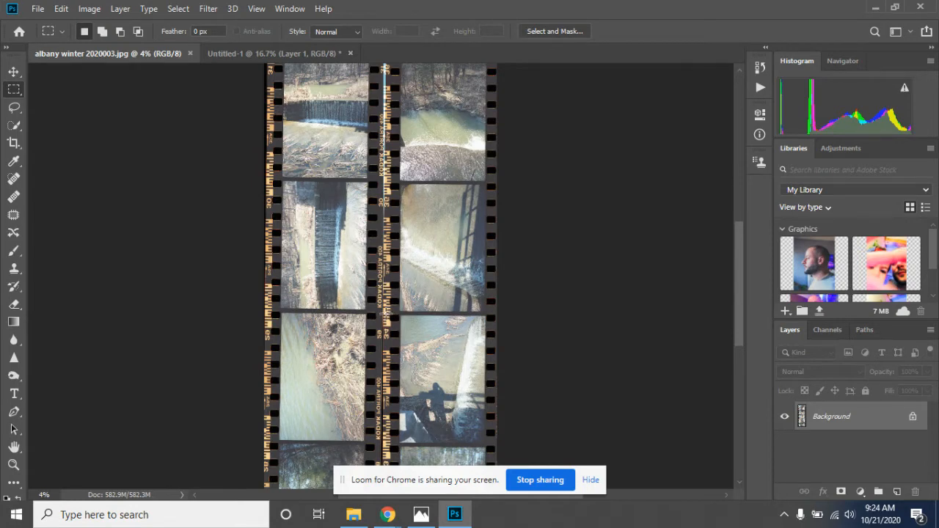
pyautogui.moveTo(395, 342); pyautogui.dragTo(497, 447)
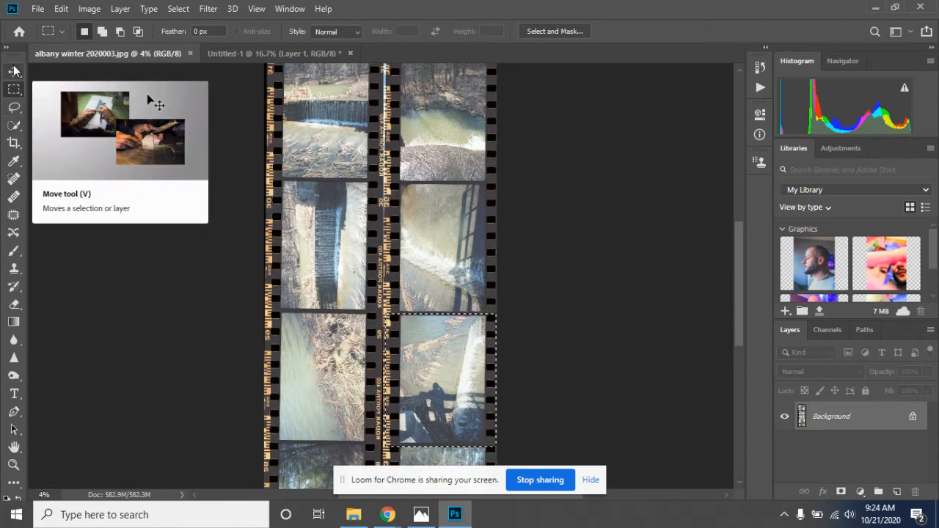
pyautogui.click(12, 128)
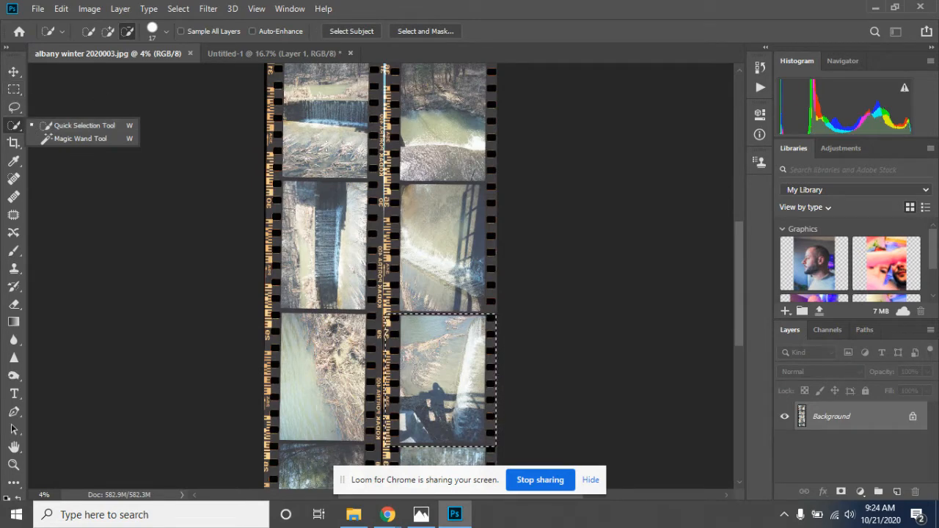
pyautogui.click(61, 8)
pyautogui.click(108, 102)
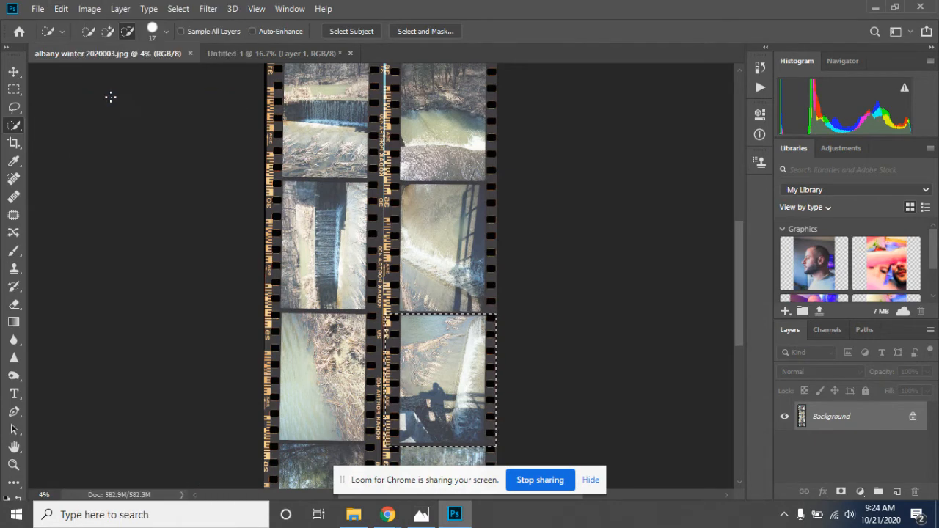
# Step: Paste the copied waterfall frame into the Untitled-1 document above the frame of the girl
pyautogui.click(282, 55)
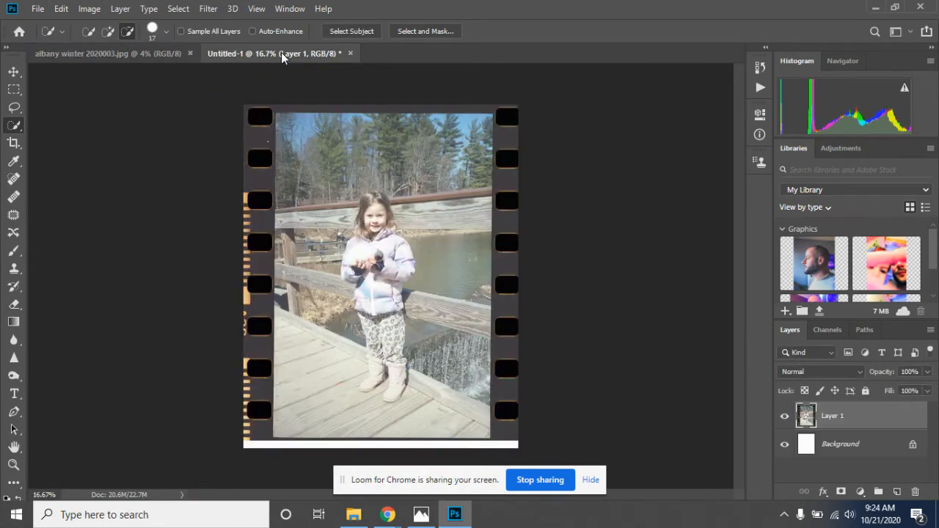
pyautogui.click(61, 8)
pyautogui.click(124, 131)
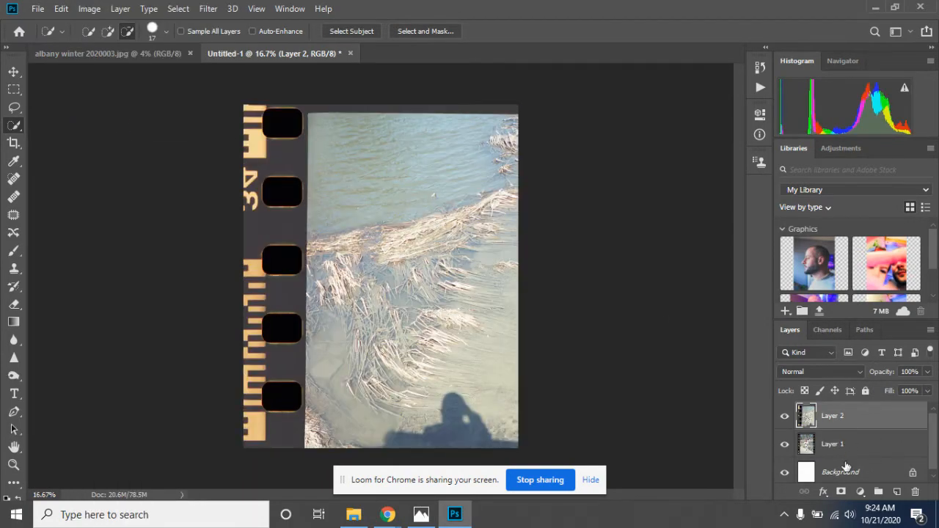
pyautogui.click(592, 481)
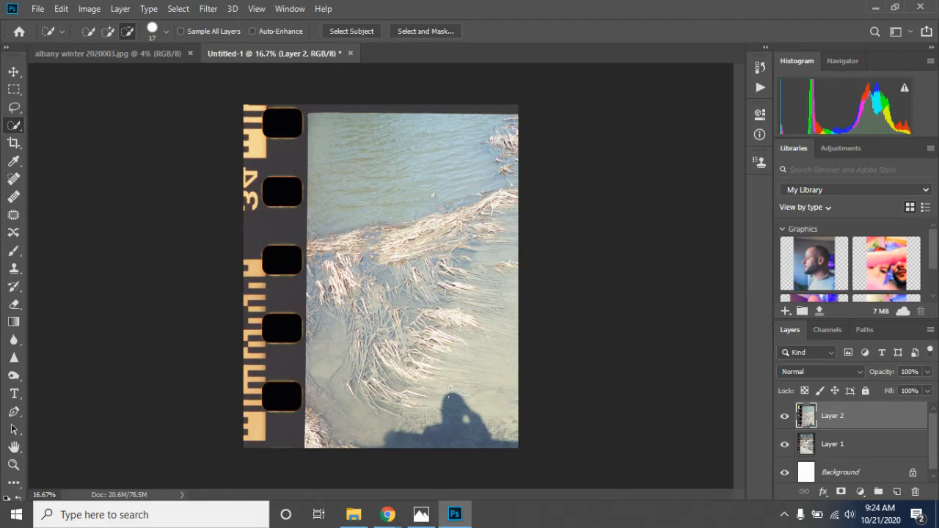
# Step: Free Transform the waterfall frame to about 60.5%, fitting it to the canvas width and aligning it with the top edge
pyautogui.click(61, 11)
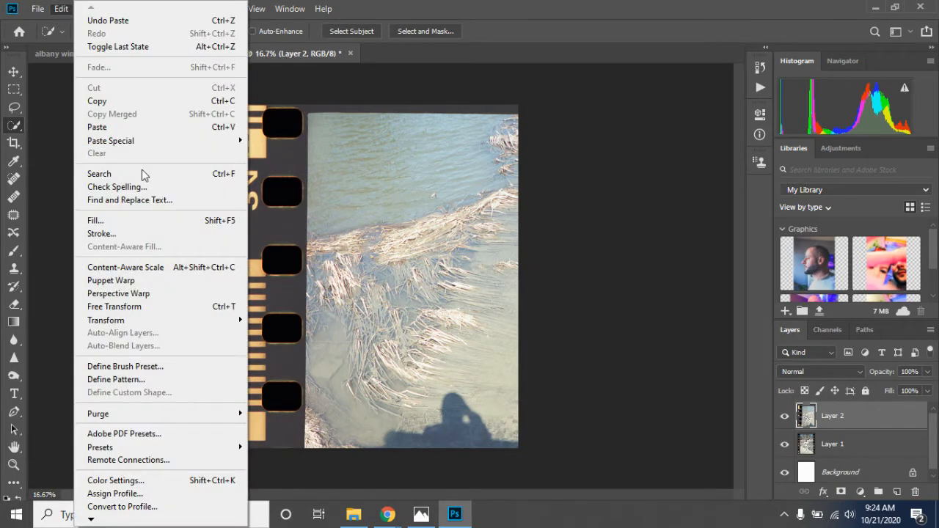
pyautogui.click(144, 308)
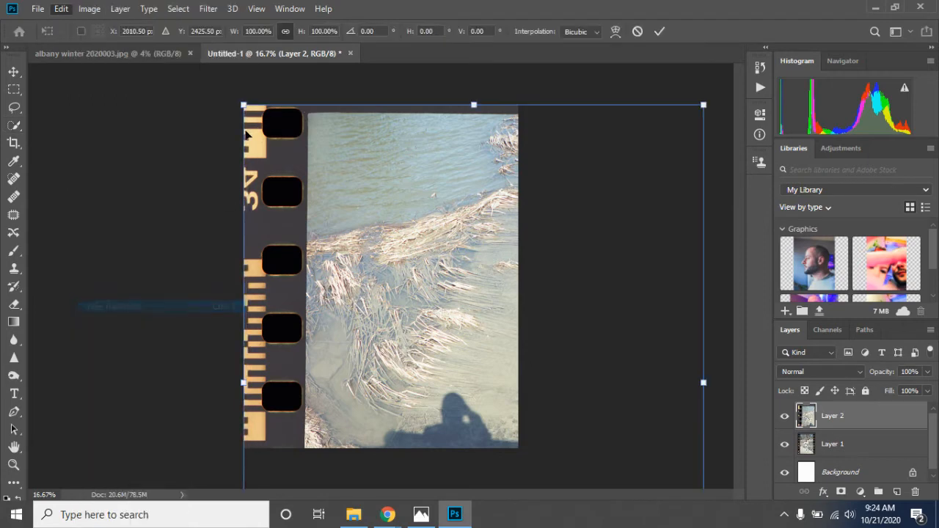
pyautogui.moveTo(244, 106); pyautogui.dragTo(322, 210)
pyautogui.moveTo(467, 339); pyautogui.dragTo(327, 168)
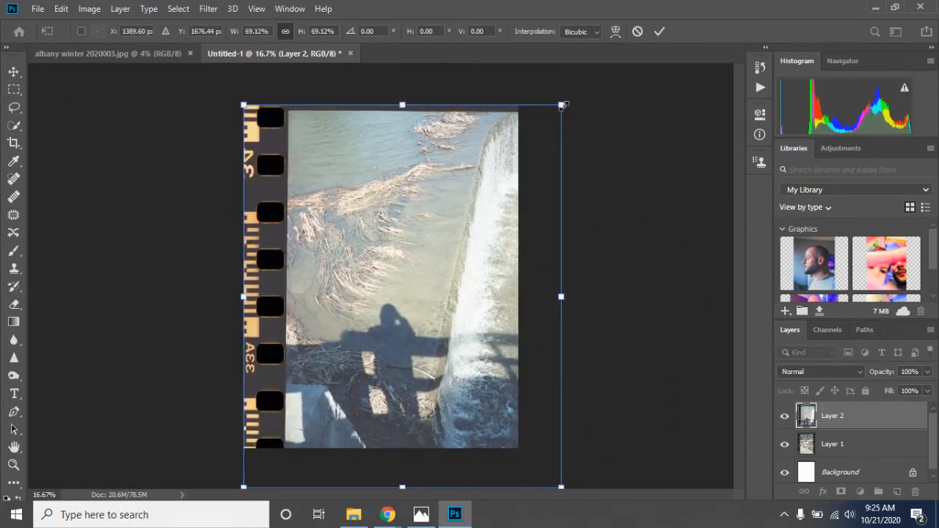
pyautogui.moveTo(561, 105); pyautogui.dragTo(514, 162)
pyautogui.moveTo(446, 242); pyautogui.dragTo(442, 183)
pyautogui.moveTo(512, 432); pyautogui.dragTo(518, 441)
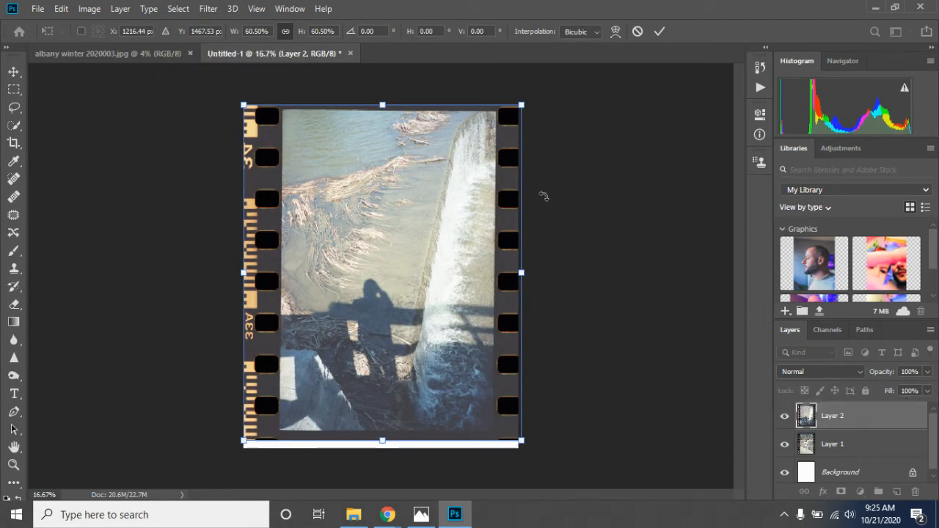
pyautogui.click(658, 32)
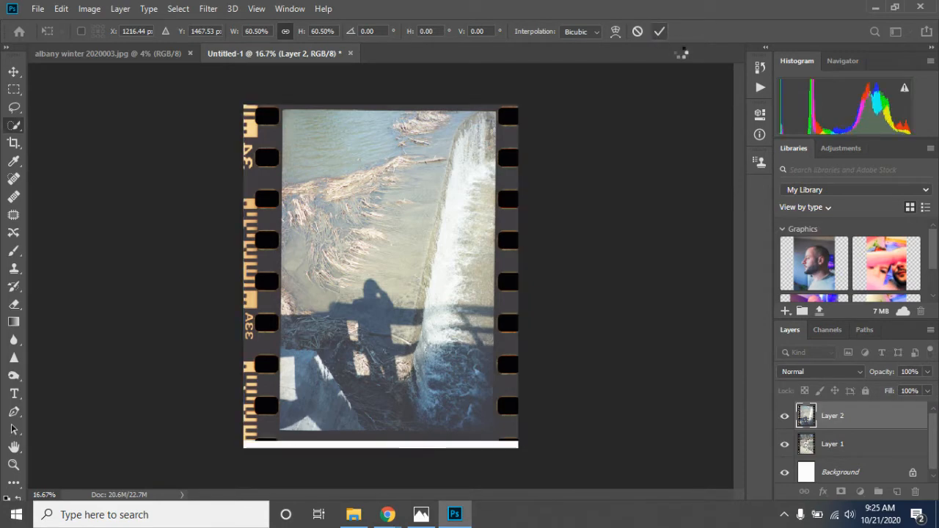
# Step: Crop the canvas height to remove the white strip below the waterfall frame
pyautogui.click(13, 144)
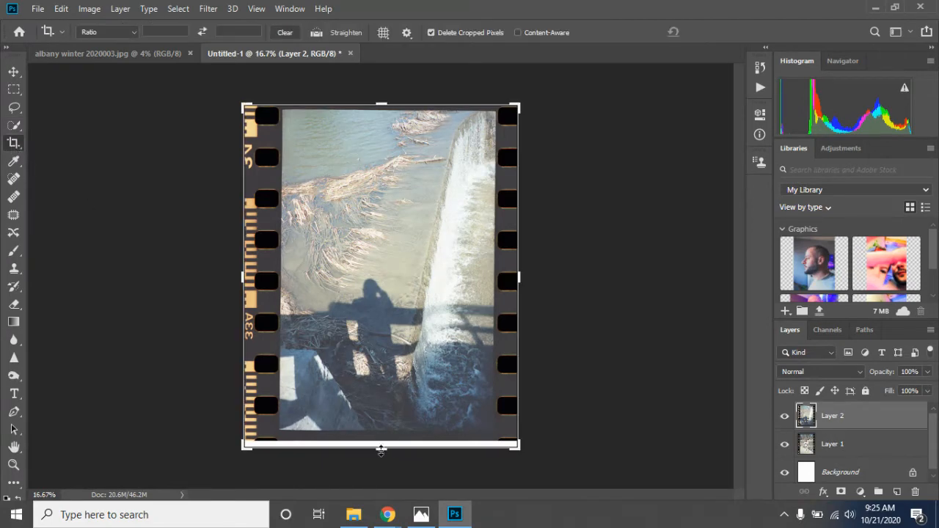
pyautogui.moveTo(381, 451); pyautogui.dragTo(380, 446)
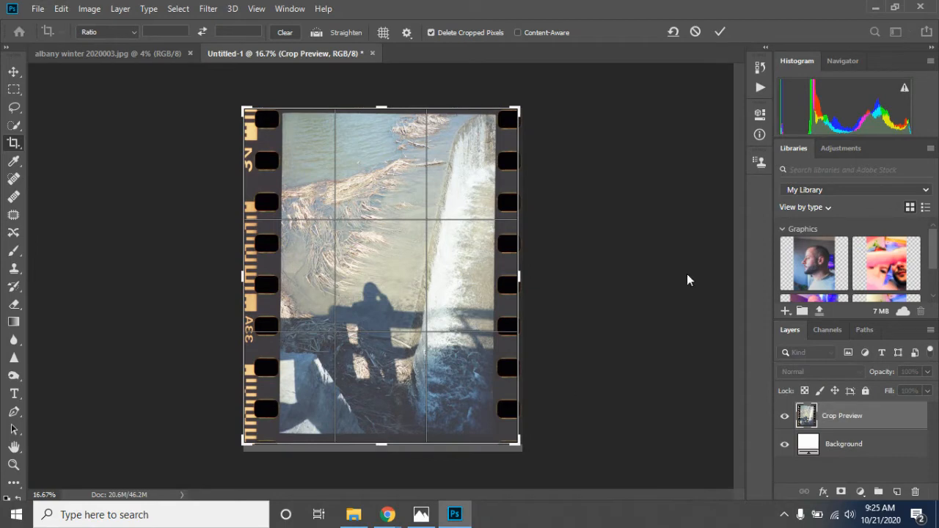
pyautogui.click(720, 33)
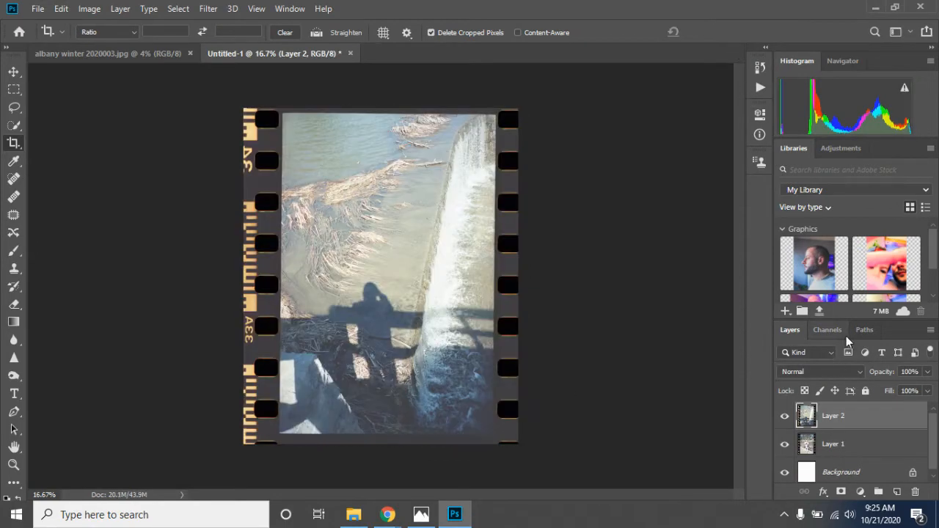
# Step: Set Layer 2's opacity to 97% and move it below Layer 1 in the layer stack
pyautogui.click(928, 373)
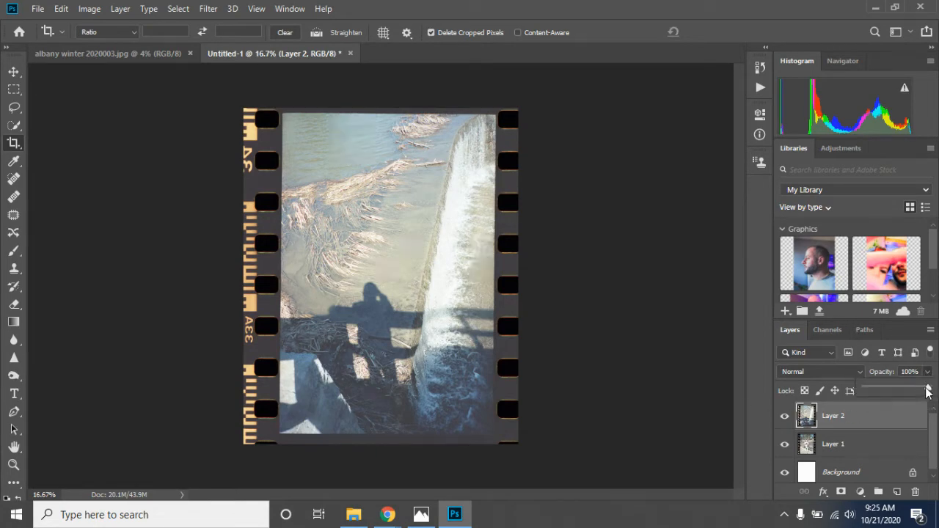
pyautogui.moveTo(928, 388)
pyautogui.mouseDown()
pyautogui.moveTo(891, 394)
pyautogui.moveTo(928, 398)
pyautogui.mouseUp()
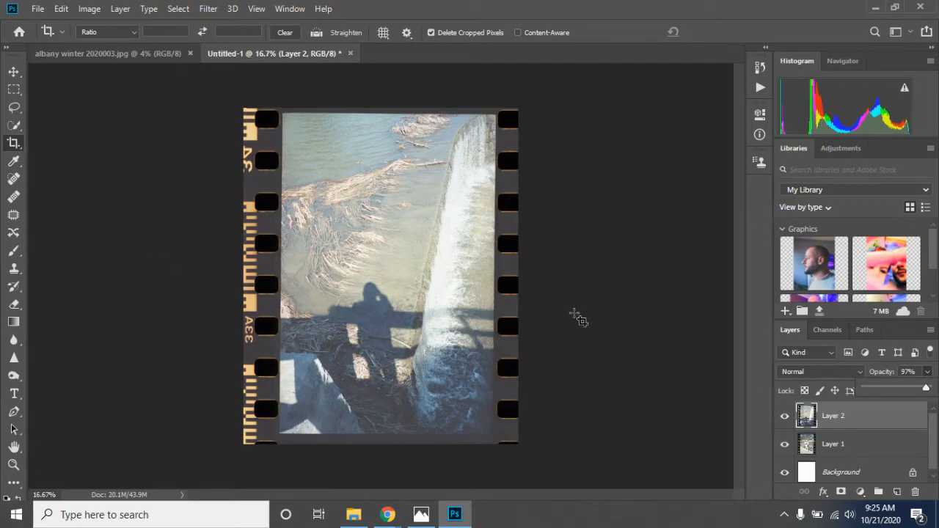
pyautogui.moveTo(885, 421); pyautogui.dragTo(881, 453)
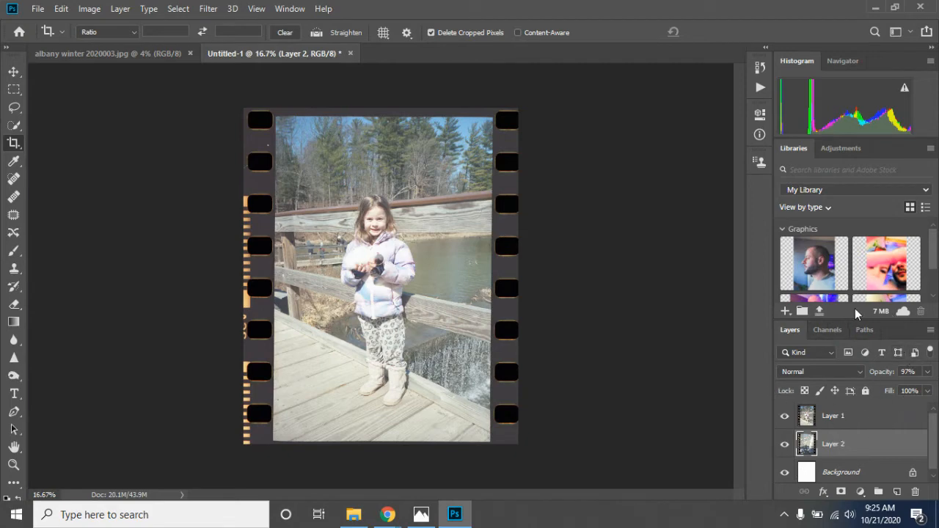
# Step: Free Transform Layer 1 to about 71.6%, position it inside the waterfall frame, and set its opacity to 68%
pyautogui.click(852, 417)
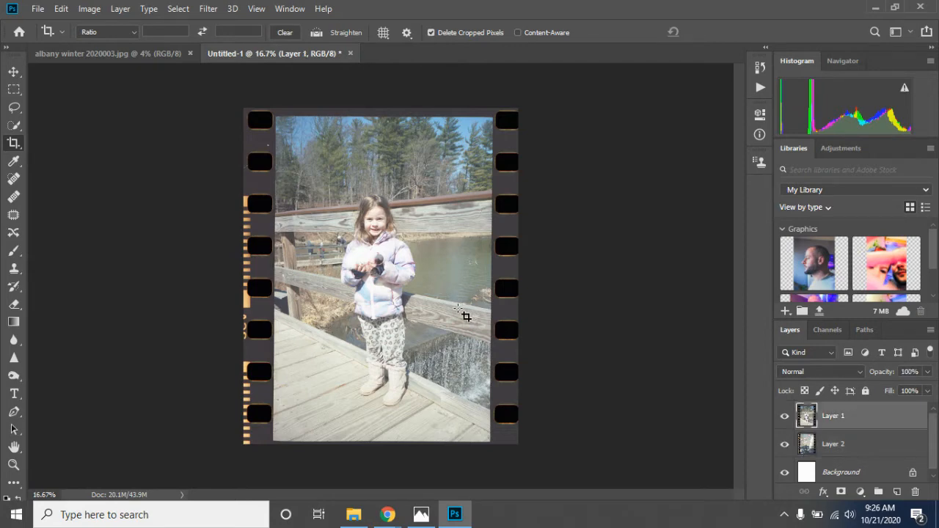
pyautogui.click(61, 9)
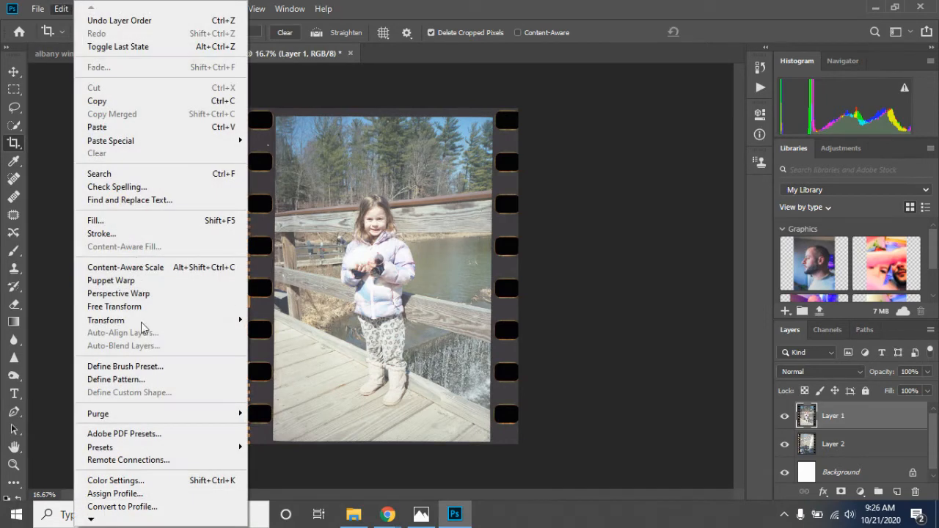
pyautogui.click(118, 307)
pyautogui.moveTo(244, 108); pyautogui.dragTo(336, 196)
pyautogui.moveTo(448, 261); pyautogui.dragTo(345, 169)
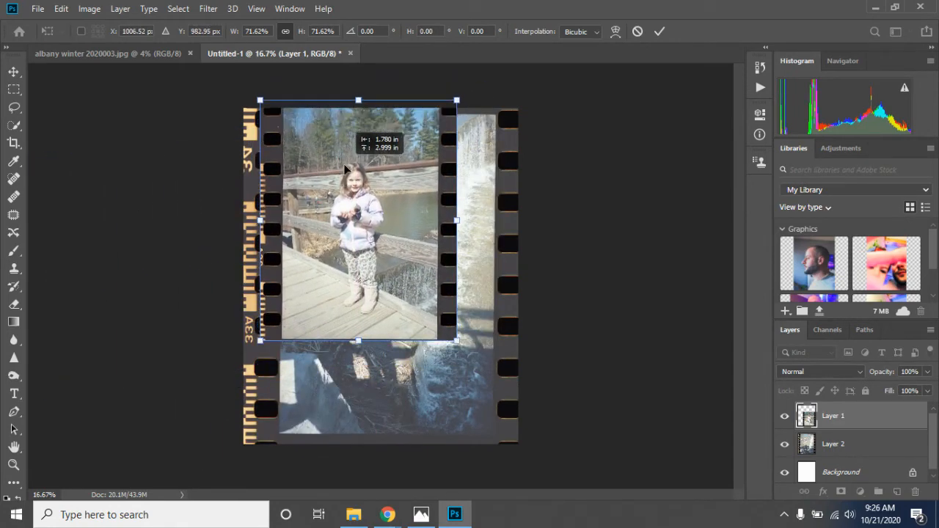
pyautogui.moveTo(345, 169); pyautogui.dragTo(470, 184)
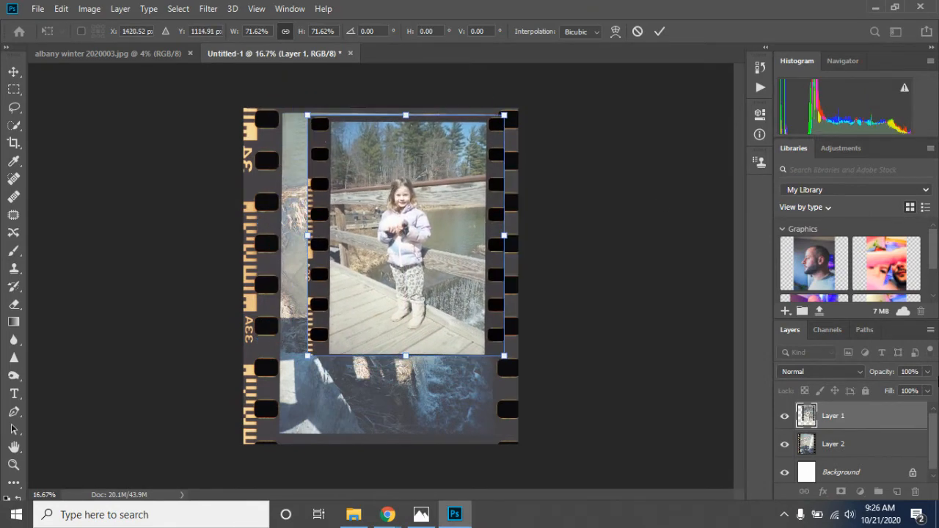
pyautogui.click(928, 372)
pyautogui.moveTo(927, 392); pyautogui.dragTo(908, 390)
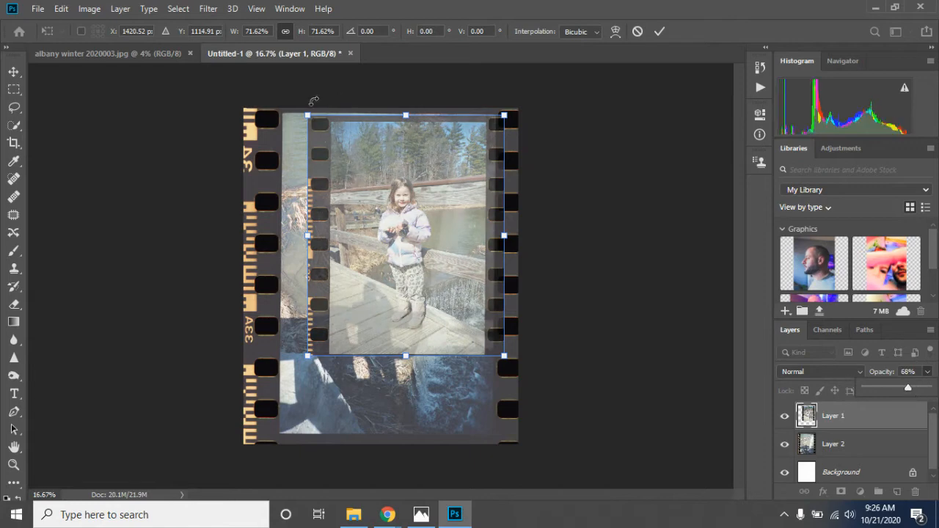
# Step: Try rotating the girl's frame to about -105.7°, placing its corners against the canvas edges
pyautogui.moveTo(313, 101); pyautogui.dragTo(292, 345)
pyautogui.moveTo(464, 199); pyautogui.dragTo(422, 215)
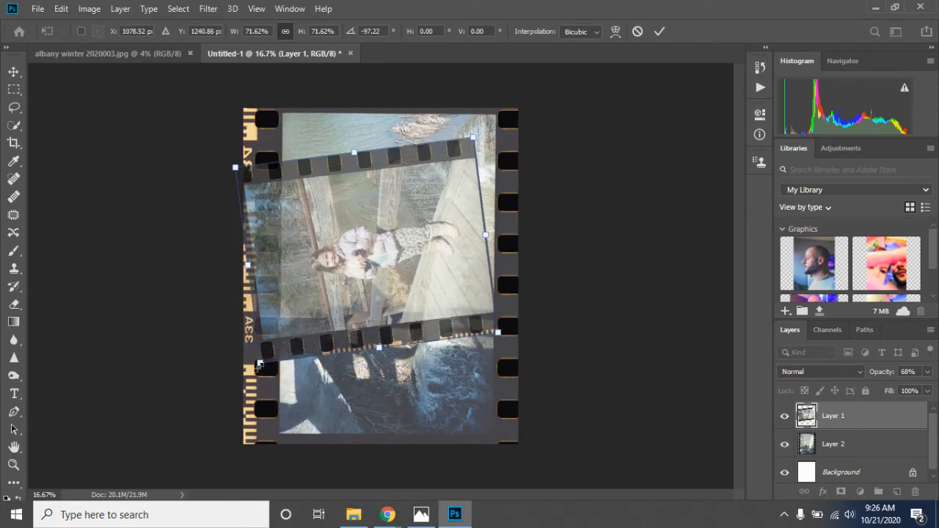
pyautogui.moveTo(259, 365)
pyautogui.mouseDown()
pyautogui.moveTo(258, 342)
pyautogui.moveTo(260, 363)
pyautogui.mouseUp()
pyautogui.moveTo(484, 131); pyautogui.dragTo(468, 112)
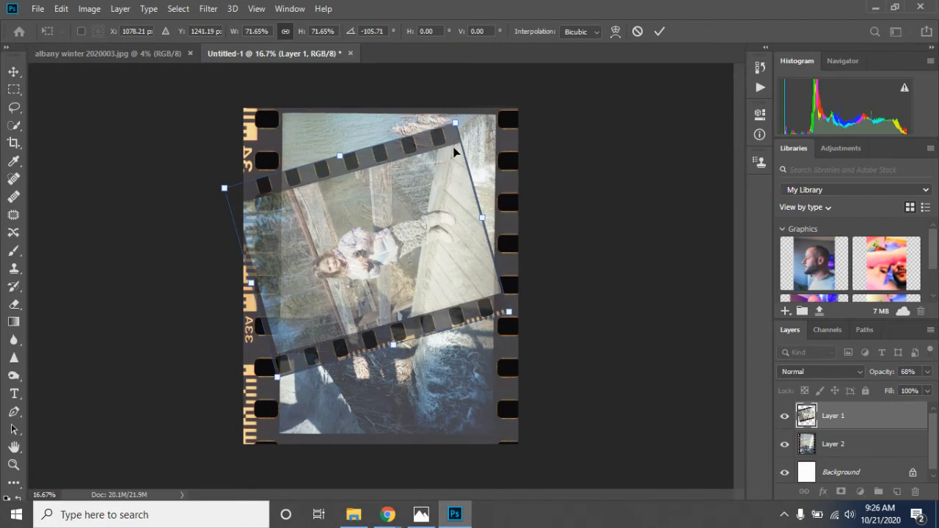
pyautogui.moveTo(446, 200)
pyautogui.mouseDown()
pyautogui.moveTo(374, 305)
pyautogui.moveTo(446, 210)
pyautogui.moveTo(446, 231)
pyautogui.moveTo(421, 218)
pyautogui.moveTo(444, 213)
pyautogui.mouseUp()
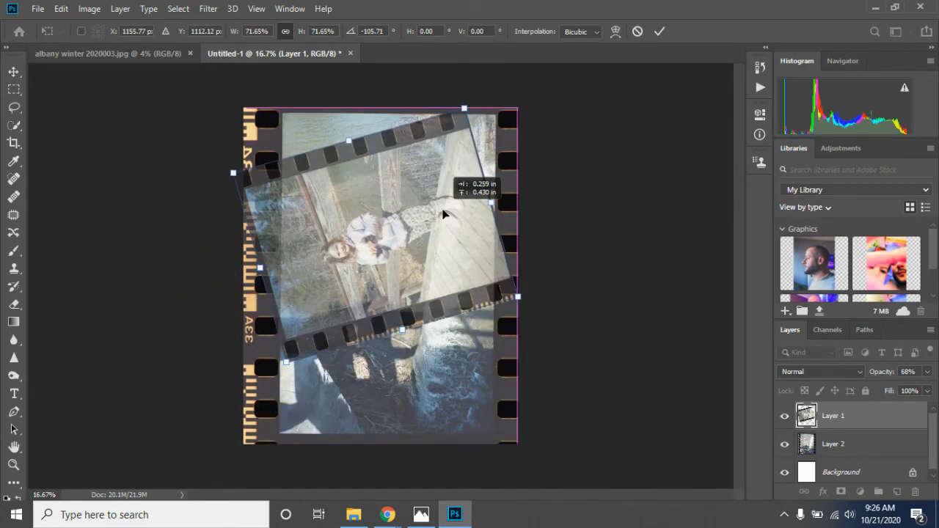
pyautogui.moveTo(444, 213); pyautogui.dragTo(444, 214)
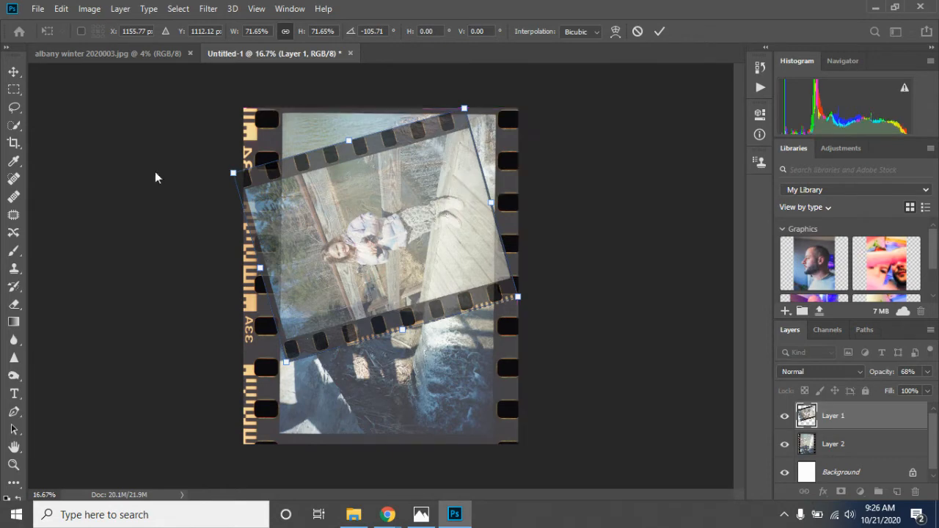
# Step: Rotate the girl's frame back upright, position it over the upper middle of the waterfall frame, and apply the transform
pyautogui.moveTo(210, 164); pyautogui.dragTo(469, 119)
pyautogui.moveTo(427, 225); pyautogui.dragTo(396, 194)
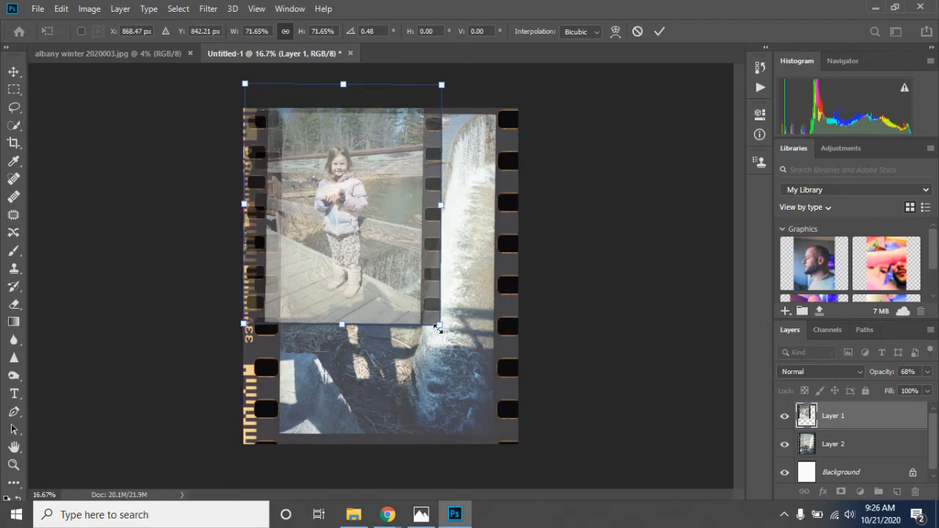
pyautogui.moveTo(455, 328); pyautogui.dragTo(439, 336)
pyautogui.moveTo(341, 228)
pyautogui.mouseDown()
pyautogui.moveTo(272, 232)
pyautogui.moveTo(358, 226)
pyautogui.moveTo(303, 220)
pyautogui.moveTo(358, 229)
pyautogui.mouseUp()
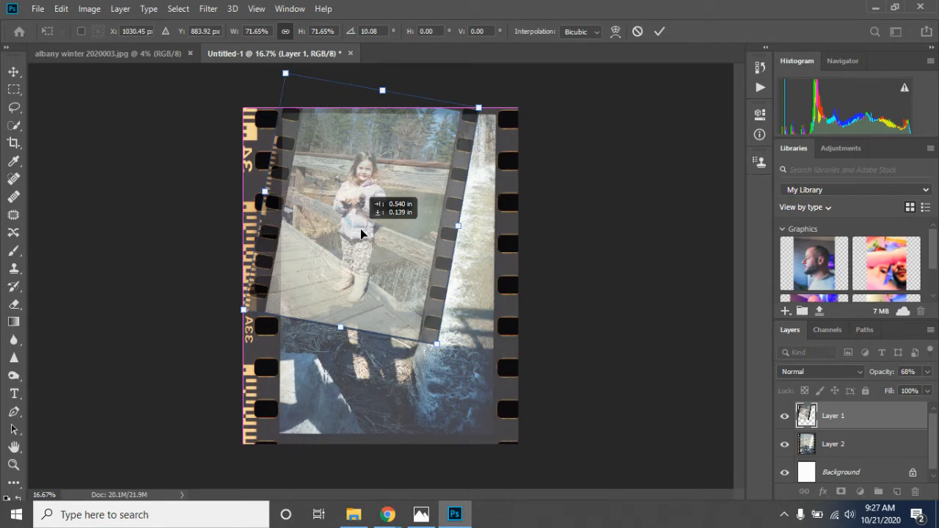
pyautogui.moveTo(360, 229); pyautogui.dragTo(369, 265)
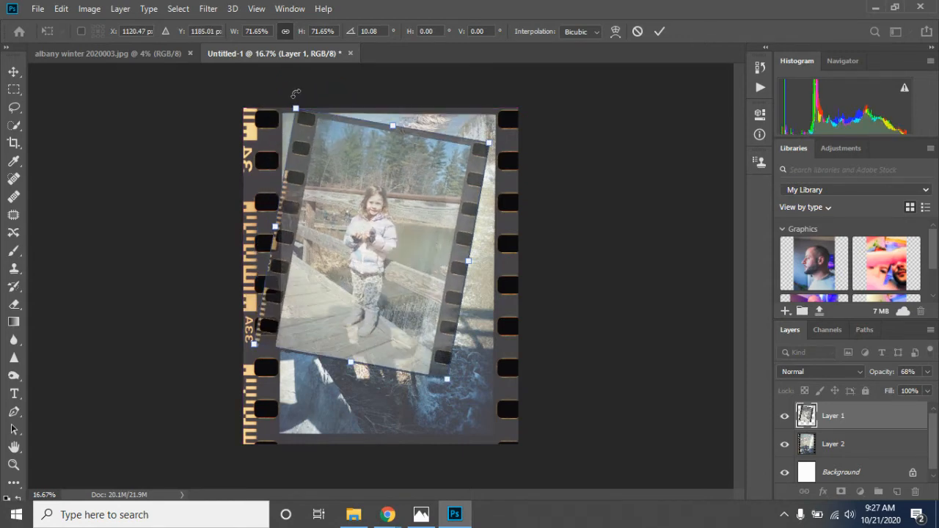
pyautogui.moveTo(281, 102); pyautogui.dragTo(263, 110)
pyautogui.click(655, 31)
pyautogui.press('c')
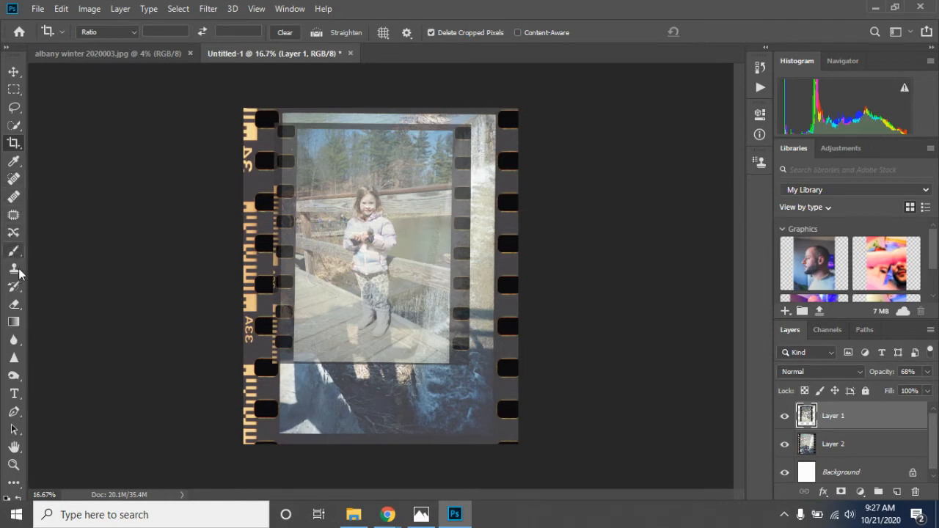
# Step: Erase the left sprocket holes and bottom border of the girl's frame with a 259 px Eraser
pyautogui.click(14, 306)
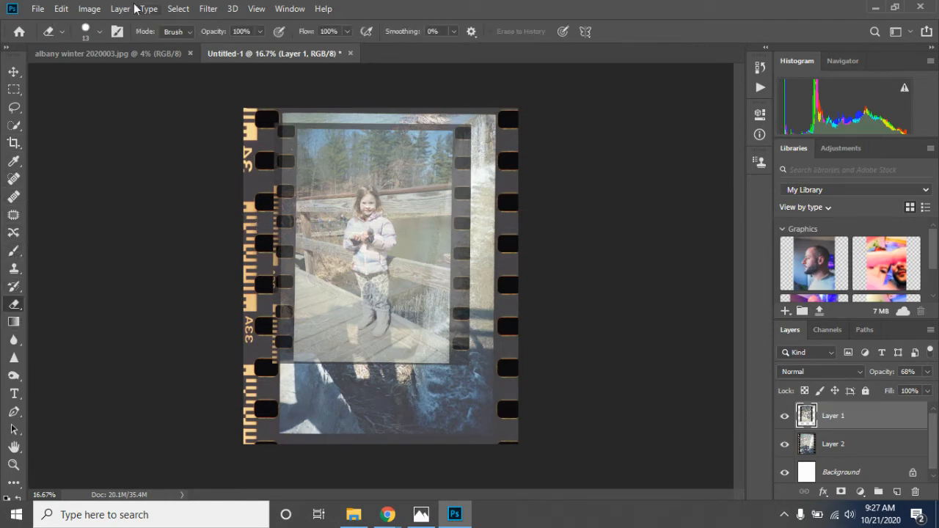
pyautogui.click(101, 33)
pyautogui.moveTo(94, 76); pyautogui.dragTo(145, 76)
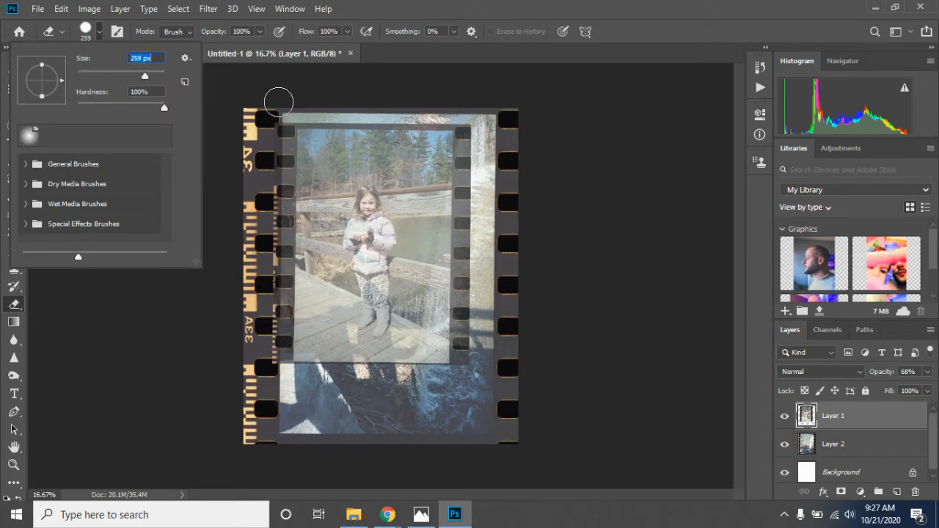
pyautogui.moveTo(288, 125)
pyautogui.mouseDown()
pyautogui.moveTo(287, 367)
pyautogui.moveTo(478, 372)
pyautogui.mouseUp()
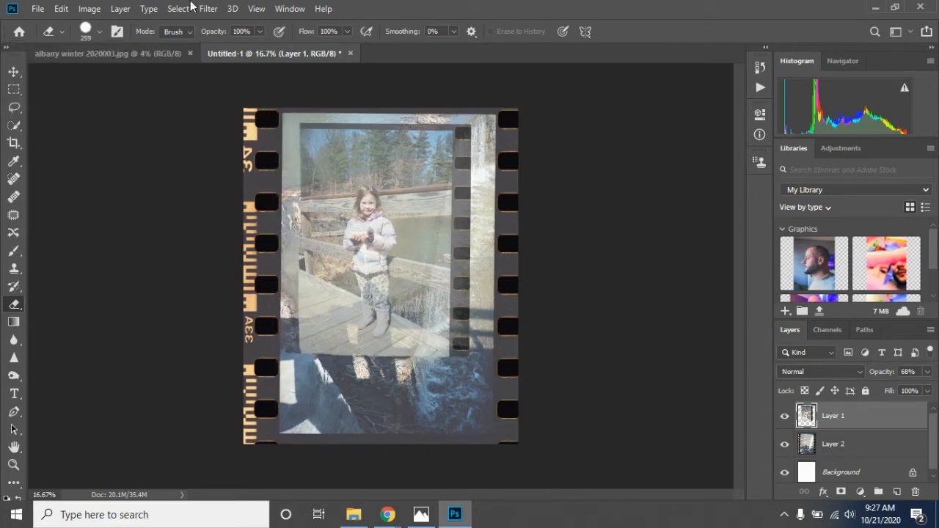
# Step: Lower the eraser's hardness and softly erase the remaining borders and right sprocket holes of the girl's frame
pyautogui.click(101, 33)
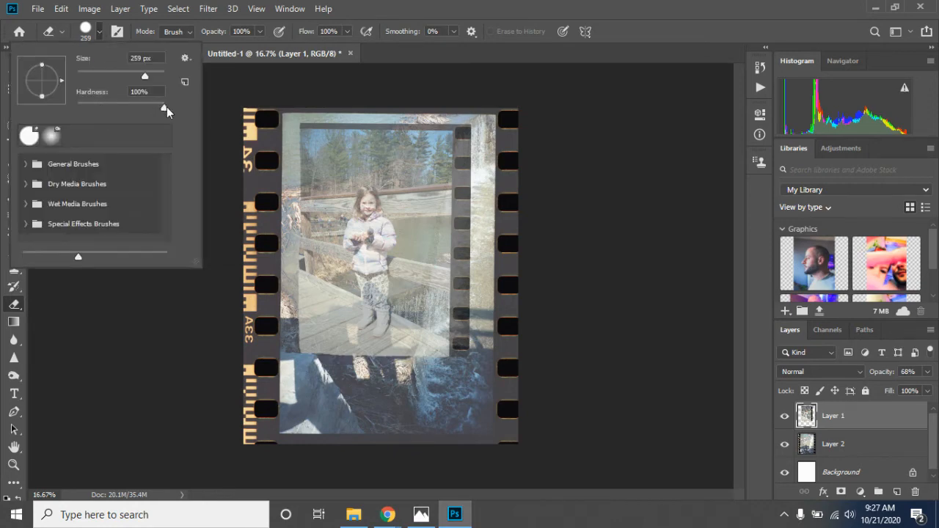
pyautogui.moveTo(167, 106); pyautogui.dragTo(120, 107)
pyautogui.click(470, 371)
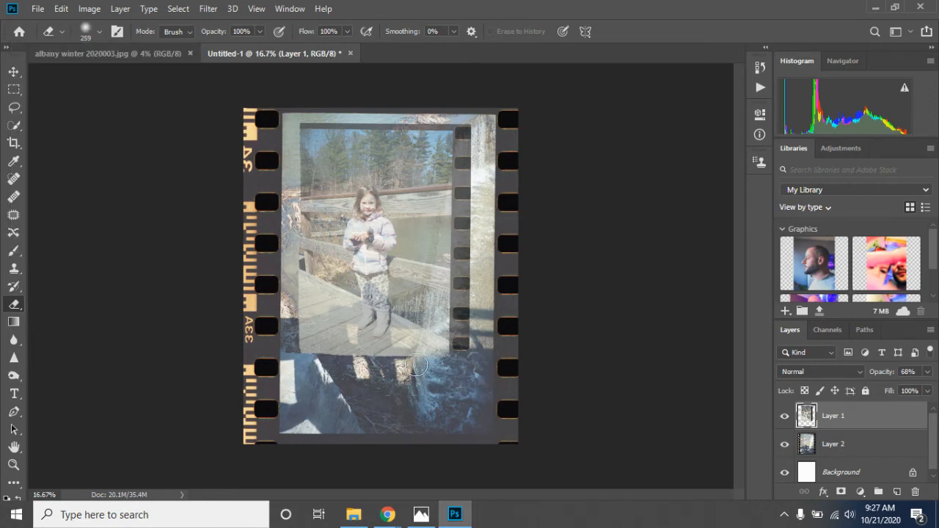
pyautogui.moveTo(416, 365)
pyautogui.mouseDown()
pyautogui.moveTo(303, 359)
pyautogui.moveTo(295, 344)
pyautogui.moveTo(303, 120)
pyautogui.moveTo(469, 134)
pyautogui.moveTo(320, 127)
pyautogui.moveTo(464, 131)
pyautogui.moveTo(454, 380)
pyautogui.moveTo(453, 130)
pyautogui.moveTo(465, 169)
pyautogui.moveTo(454, 214)
pyautogui.moveTo(438, 153)
pyautogui.moveTo(439, 408)
pyautogui.mouseUp()
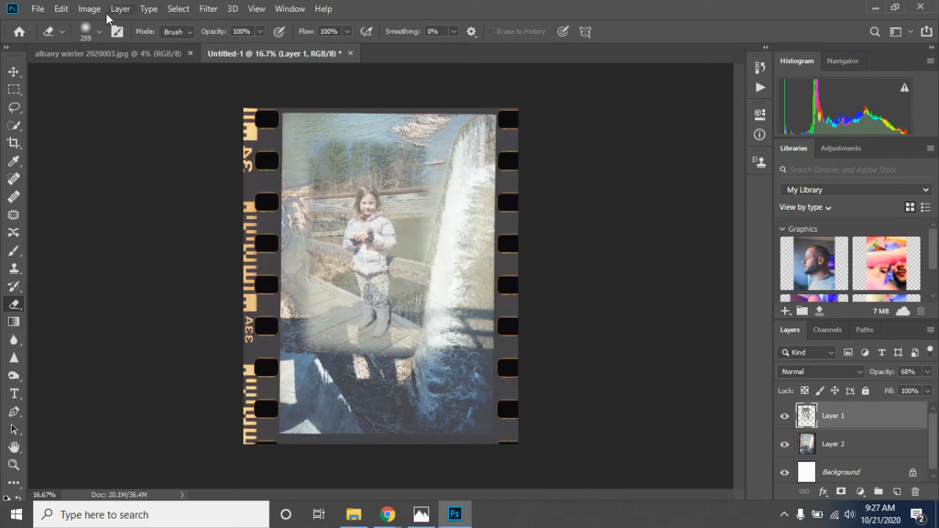
# Step: Free Transform the girl layer to about 122.7%, rotate it to about 1°, and position it over the waterfall picture
pyautogui.click(61, 8)
pyautogui.click(183, 306)
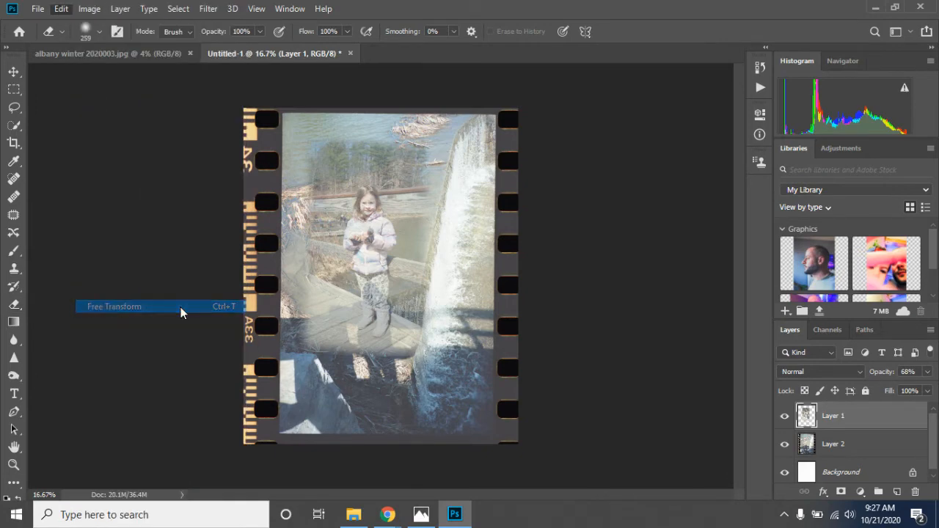
pyautogui.moveTo(288, 115); pyautogui.dragTo(366, 194)
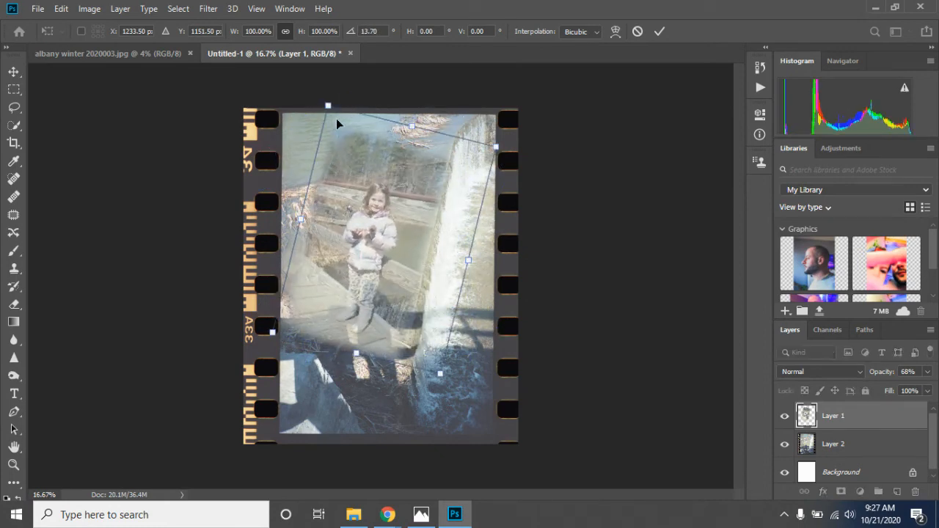
pyautogui.moveTo(328, 105); pyautogui.dragTo(303, 45)
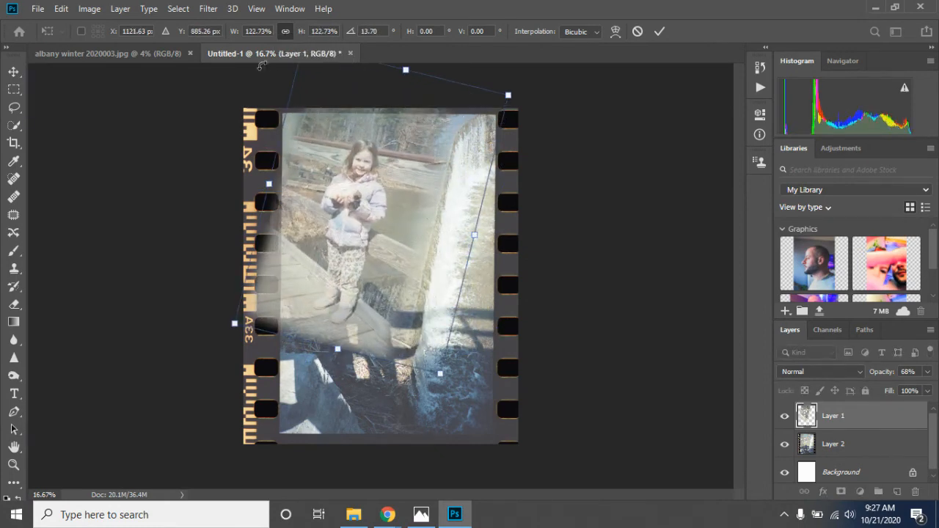
pyautogui.moveTo(356, 242)
pyautogui.mouseDown()
pyautogui.moveTo(361, 222)
pyautogui.moveTo(393, 244)
pyautogui.moveTo(369, 231)
pyautogui.mouseUp()
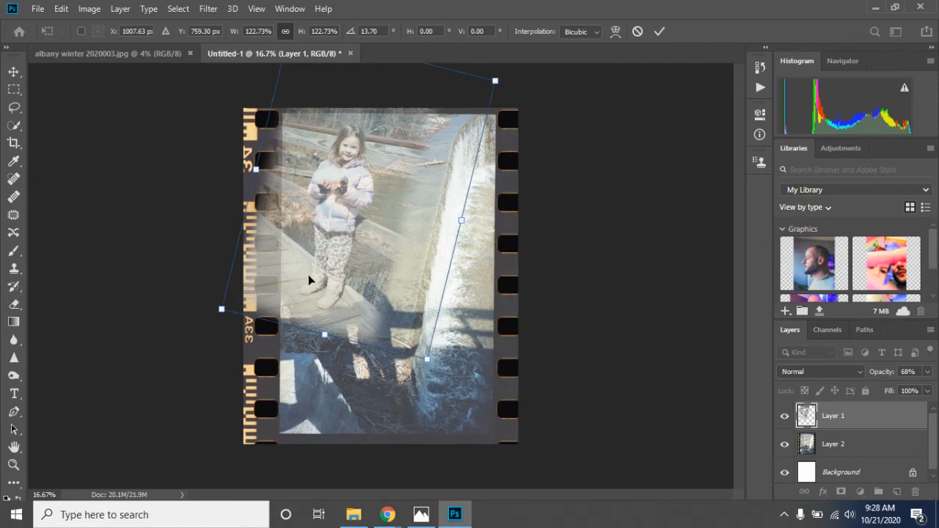
pyautogui.moveTo(211, 308); pyautogui.dragTo(218, 364)
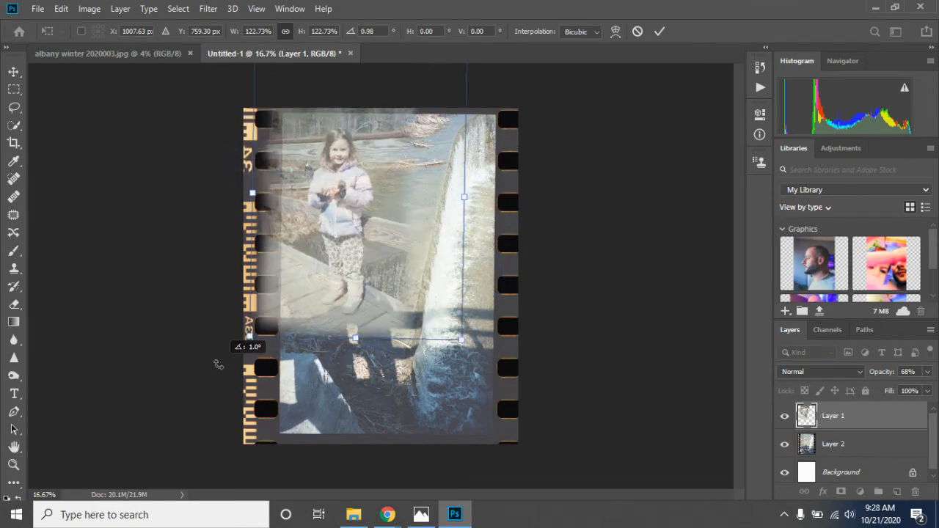
pyautogui.moveTo(416, 220); pyautogui.dragTo(438, 214)
pyautogui.moveTo(453, 212); pyautogui.dragTo(436, 273)
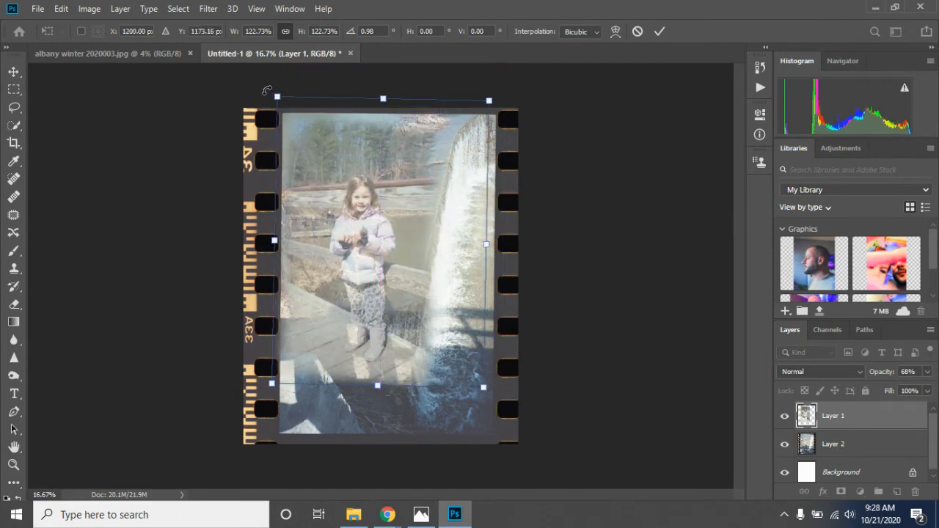
# Step: Rotate the girl layer to about -106.1° so she lies across the waterfall picture, reposition it, and apply the transform
pyautogui.moveTo(267, 90); pyautogui.dragTo(295, 367)
pyautogui.moveTo(433, 309); pyautogui.dragTo(412, 287)
pyautogui.moveTo(541, 292); pyautogui.dragTo(540, 303)
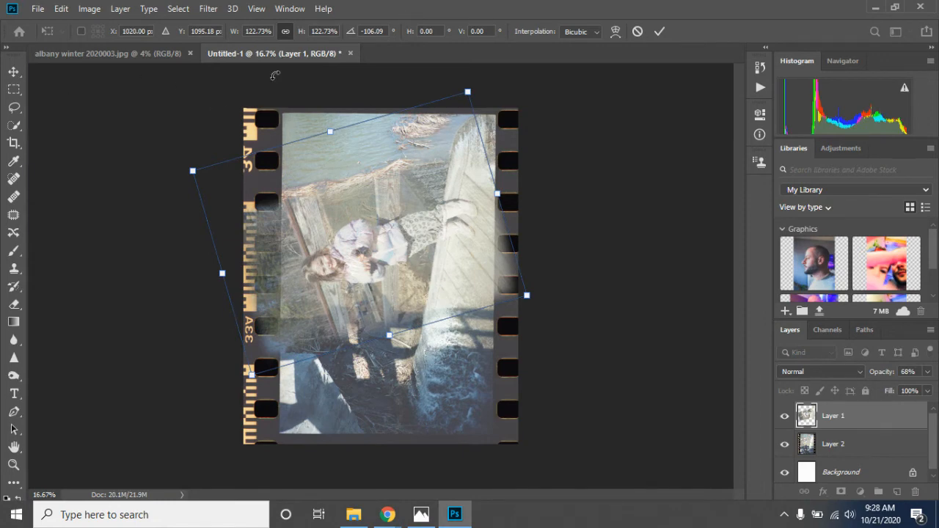
pyautogui.click(659, 32)
# Step: Erase the background around the lying girl on Layer 1 and raise the layer's opacity to 98%
pyautogui.press('e')
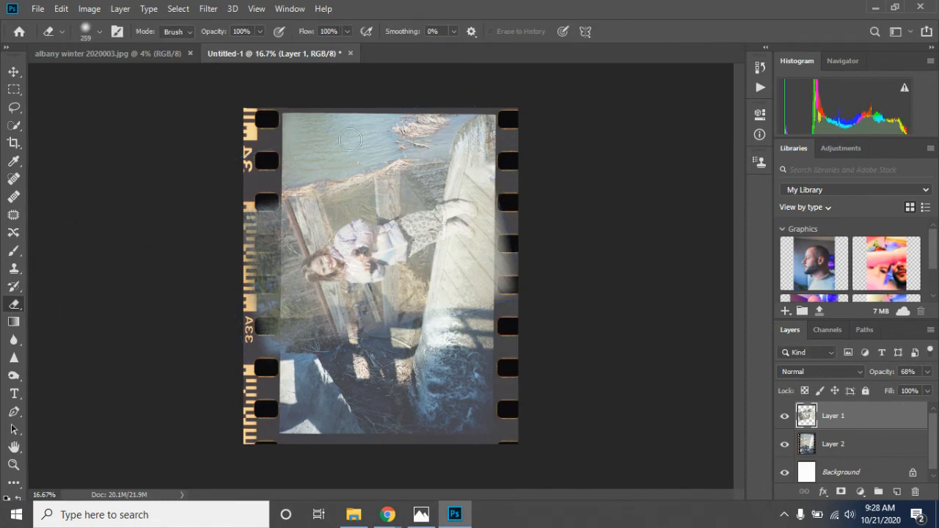
pyautogui.moveTo(399, 162)
pyautogui.mouseDown()
pyautogui.moveTo(417, 173)
pyautogui.moveTo(396, 203)
pyautogui.moveTo(344, 212)
pyautogui.moveTo(311, 238)
pyautogui.moveTo(289, 228)
pyautogui.moveTo(296, 206)
pyautogui.moveTo(302, 220)
pyautogui.moveTo(253, 257)
pyautogui.moveTo(250, 318)
pyautogui.moveTo(249, 241)
pyautogui.moveTo(258, 297)
pyautogui.moveTo(305, 225)
pyautogui.moveTo(286, 286)
pyautogui.moveTo(352, 310)
pyautogui.moveTo(309, 308)
pyautogui.moveTo(281, 336)
pyautogui.moveTo(283, 323)
pyautogui.moveTo(255, 336)
pyautogui.moveTo(304, 332)
pyautogui.moveTo(288, 349)
pyautogui.moveTo(294, 359)
pyautogui.moveTo(379, 318)
pyautogui.moveTo(334, 312)
pyautogui.moveTo(340, 303)
pyautogui.moveTo(397, 292)
pyautogui.moveTo(323, 307)
pyautogui.moveTo(385, 302)
pyautogui.moveTo(445, 257)
pyautogui.moveTo(472, 259)
pyautogui.moveTo(429, 302)
pyautogui.moveTo(436, 311)
pyautogui.moveTo(475, 282)
pyautogui.moveTo(421, 351)
pyautogui.moveTo(458, 338)
pyautogui.moveTo(489, 307)
pyautogui.moveTo(445, 302)
pyautogui.moveTo(459, 316)
pyautogui.moveTo(387, 340)
pyautogui.moveTo(412, 285)
pyautogui.moveTo(406, 315)
pyautogui.moveTo(357, 183)
pyautogui.moveTo(410, 201)
pyautogui.moveTo(411, 174)
pyautogui.moveTo(434, 171)
pyautogui.moveTo(428, 190)
pyautogui.moveTo(445, 188)
pyautogui.moveTo(426, 195)
pyautogui.moveTo(463, 171)
pyautogui.moveTo(463, 184)
pyautogui.moveTo(482, 195)
pyautogui.moveTo(489, 184)
pyautogui.moveTo(505, 268)
pyautogui.moveTo(493, 280)
pyautogui.moveTo(490, 208)
pyautogui.mouseUp()
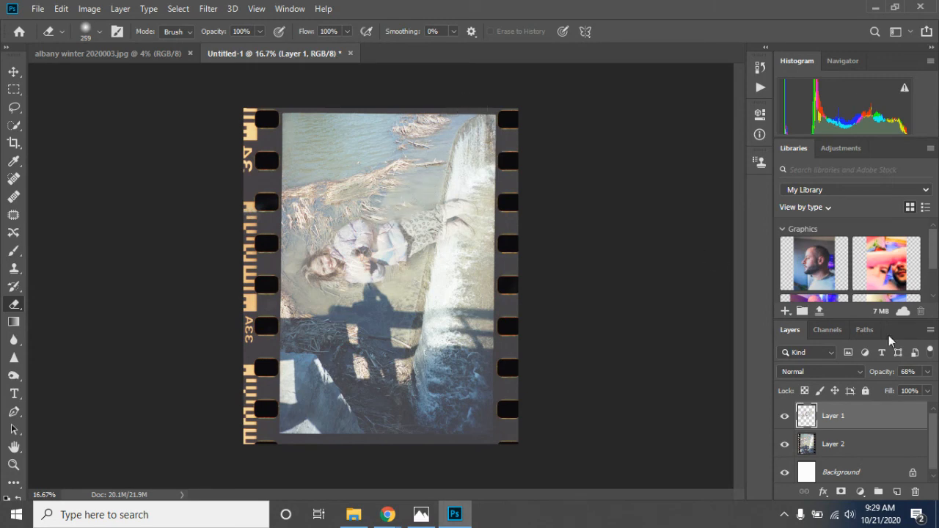
pyautogui.moveTo(908, 386); pyautogui.dragTo(917, 386)
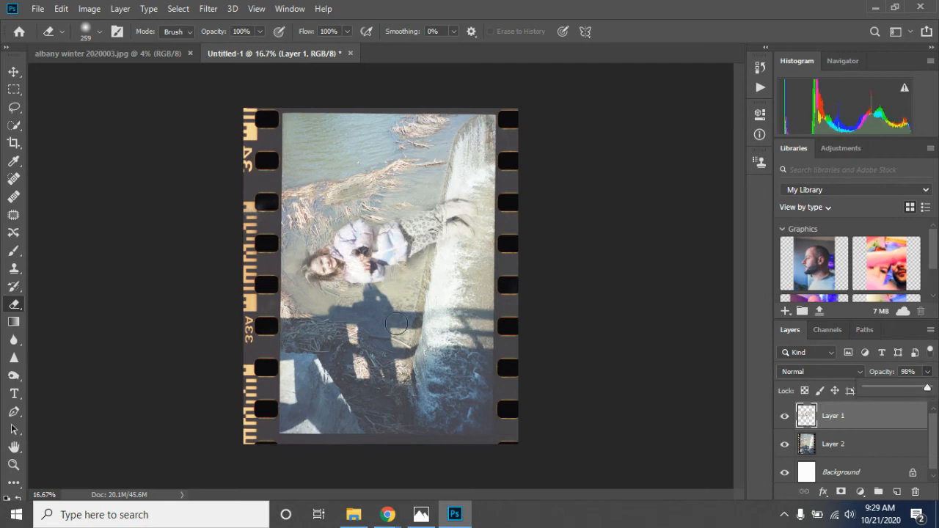
# Step: Free Transform the girl layer, rotating it to about 107.3° so she stands upright, and move her over the waterfall's edge
pyautogui.click(331, 295)
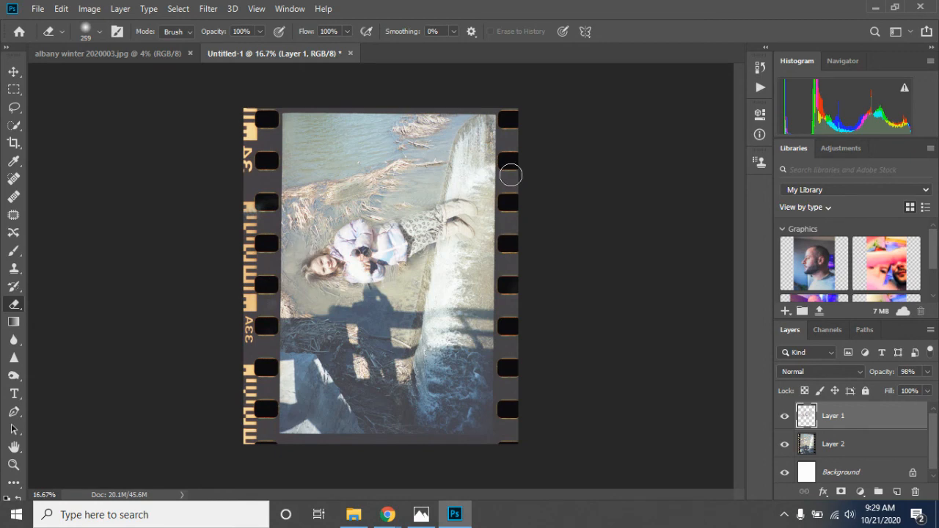
pyautogui.click(60, 8)
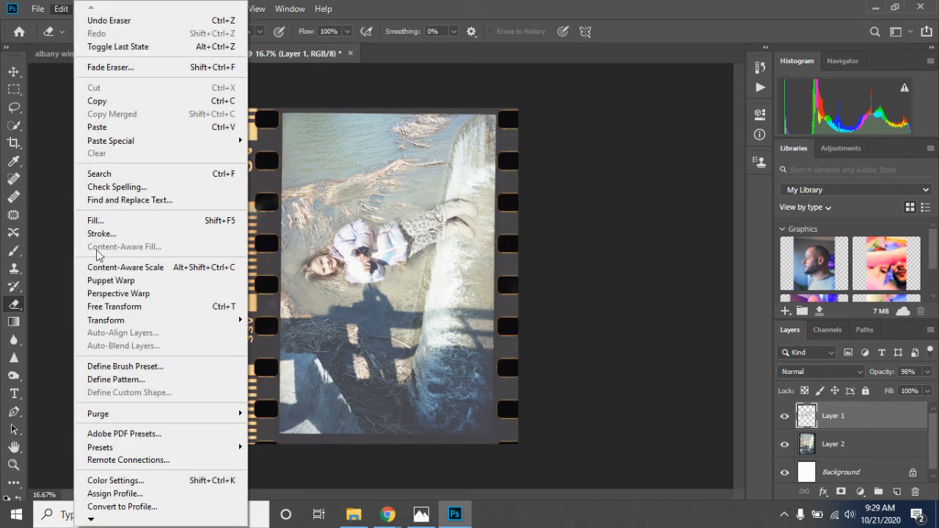
pyautogui.click(118, 306)
pyautogui.moveTo(170, 84); pyautogui.dragTo(474, 160)
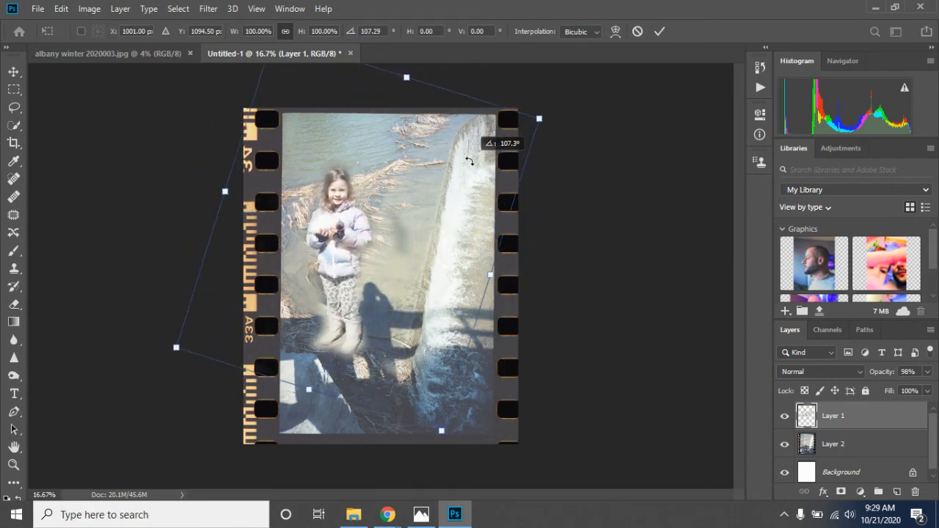
pyautogui.moveTo(388, 262); pyautogui.dragTo(497, 226)
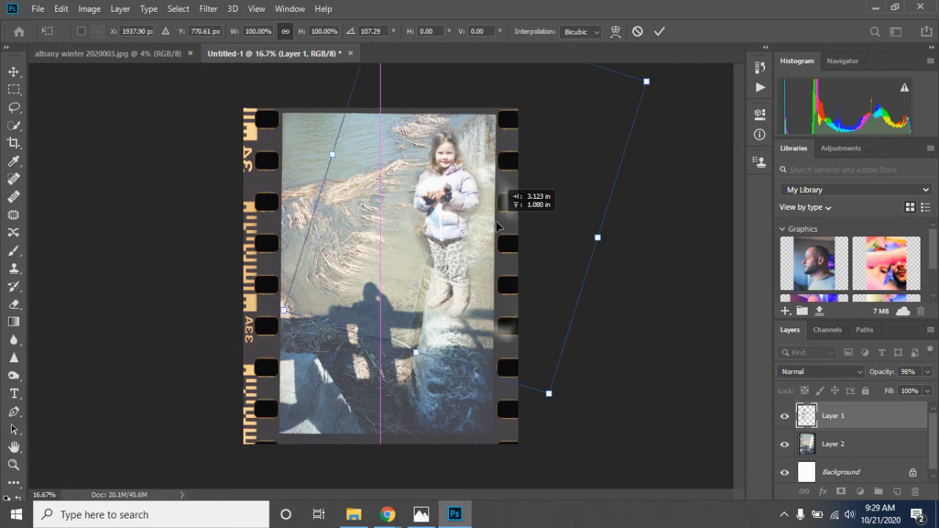
pyautogui.moveTo(497, 227); pyautogui.dragTo(497, 227)
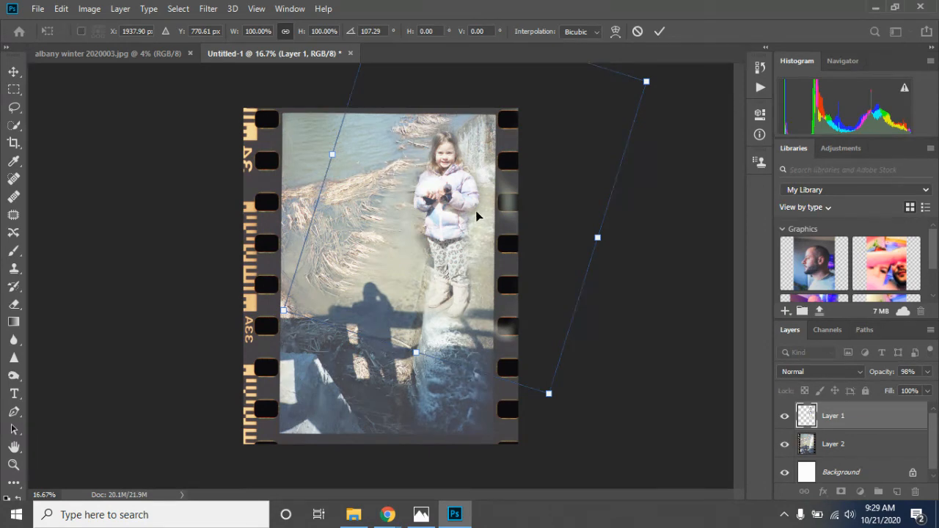
# Step: Scale the girl layer to about 83.3%, reposition her over the water beside the waterfall, and apply the transform
pyautogui.moveTo(550, 393); pyautogui.dragTo(521, 327)
pyautogui.moveTo(460, 203); pyautogui.dragTo(414, 217)
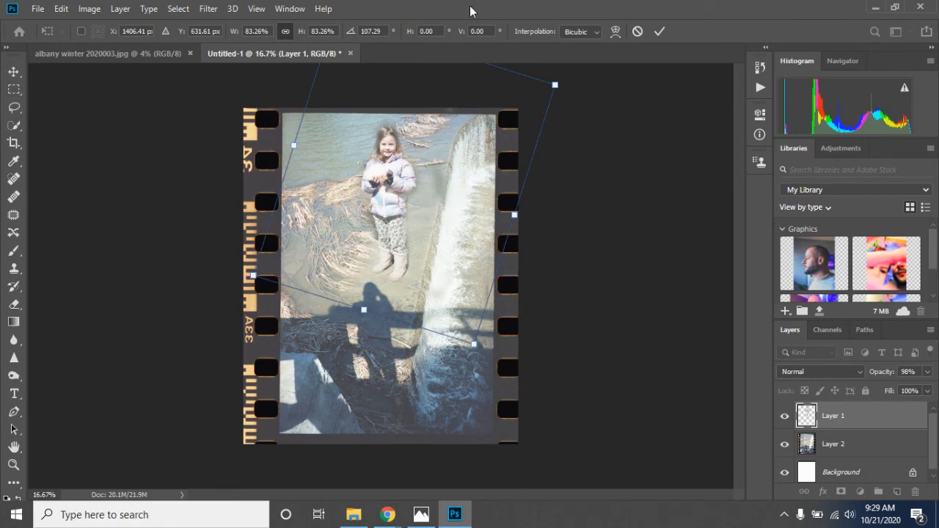
pyautogui.click(660, 33)
# Step: Softly erase the leftover background around the standing girl's jacket and head on Layer 1
pyautogui.press('e')
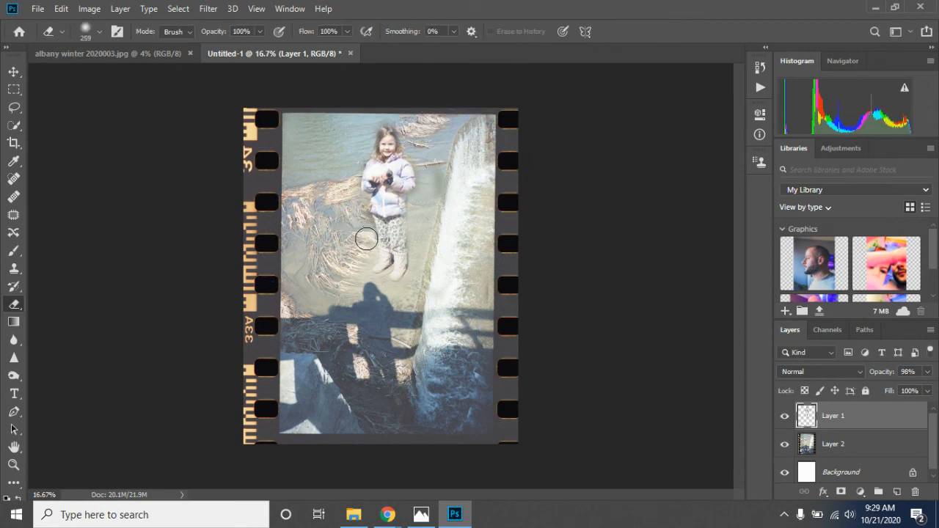
pyautogui.moveTo(437, 197); pyautogui.dragTo(436, 176)
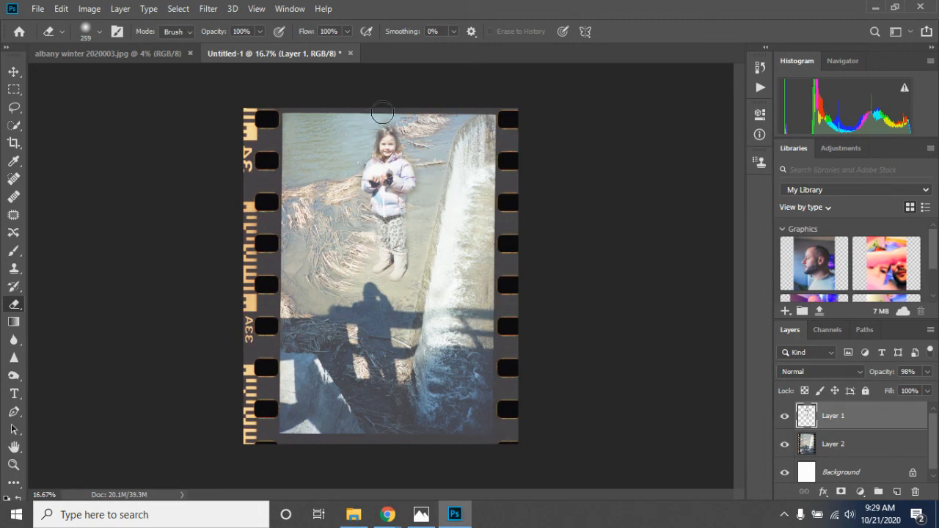
pyautogui.moveTo(412, 148); pyautogui.dragTo(416, 160)
# Step: Restore the Photoshop window to a smaller size without quitting, move it down the desktop, and switch to the YouTube page in Chrome
pyautogui.click(913, 11)
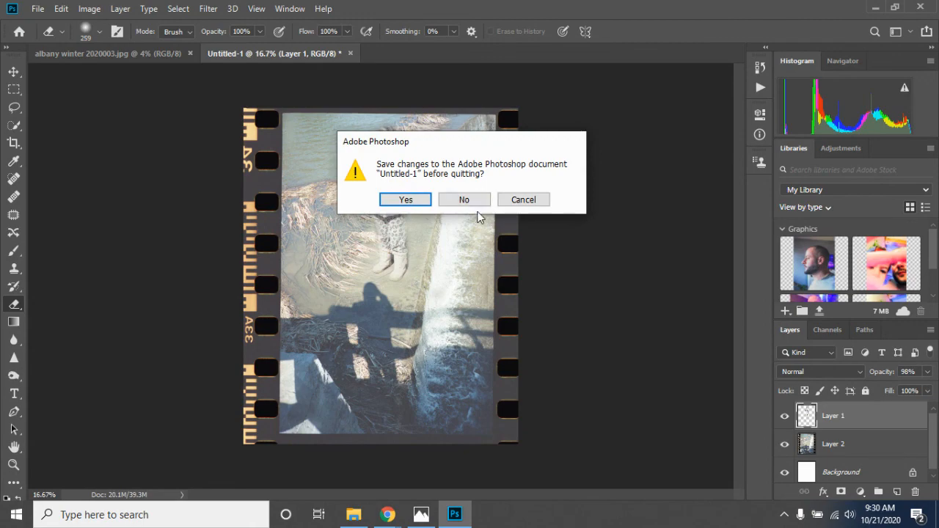
pyautogui.click(521, 201)
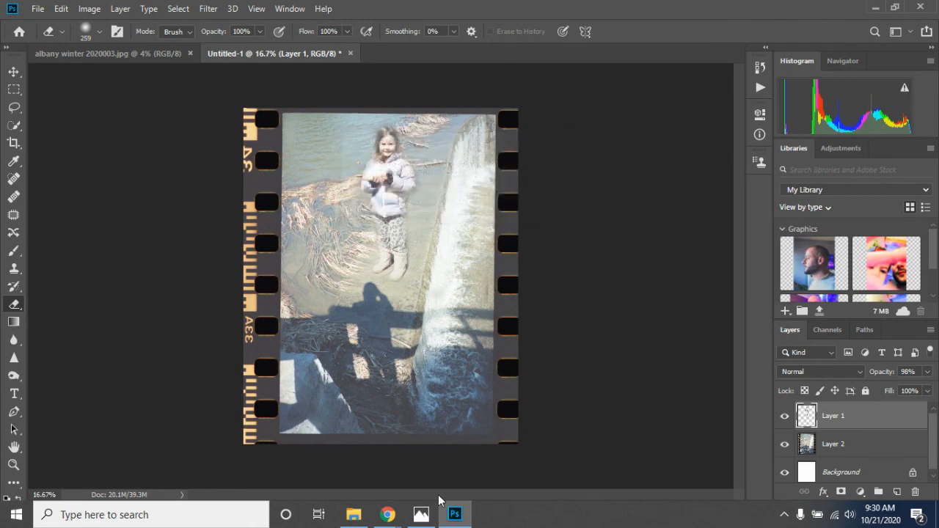
pyautogui.click(894, 9)
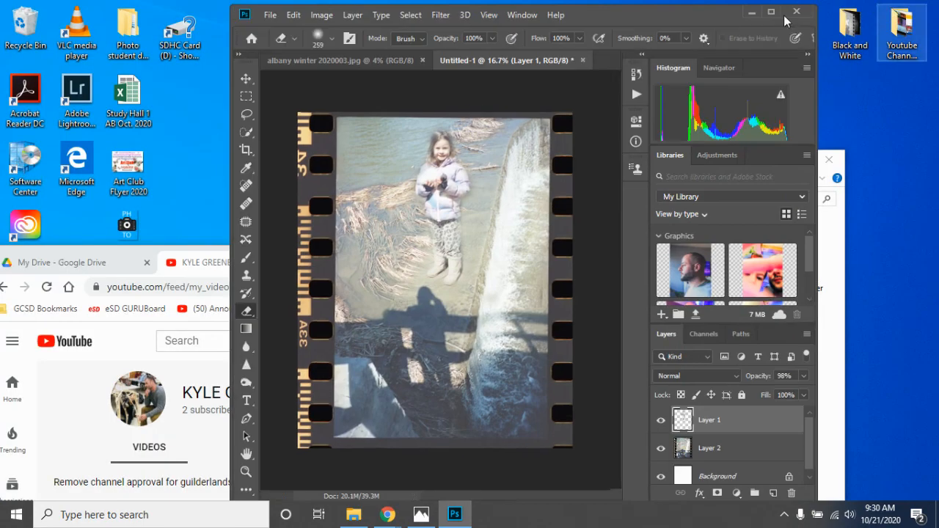
pyautogui.moveTo(691, 18); pyautogui.dragTo(543, 424)
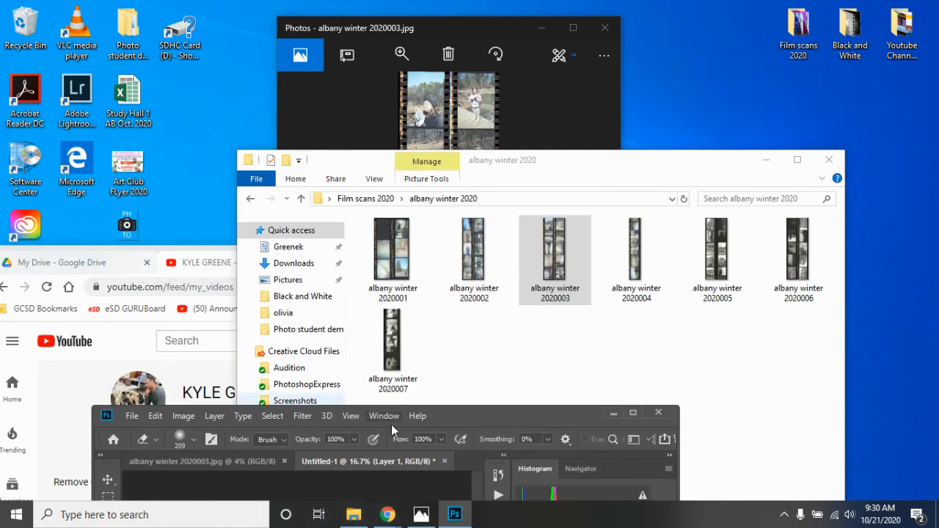
pyautogui.click(161, 257)
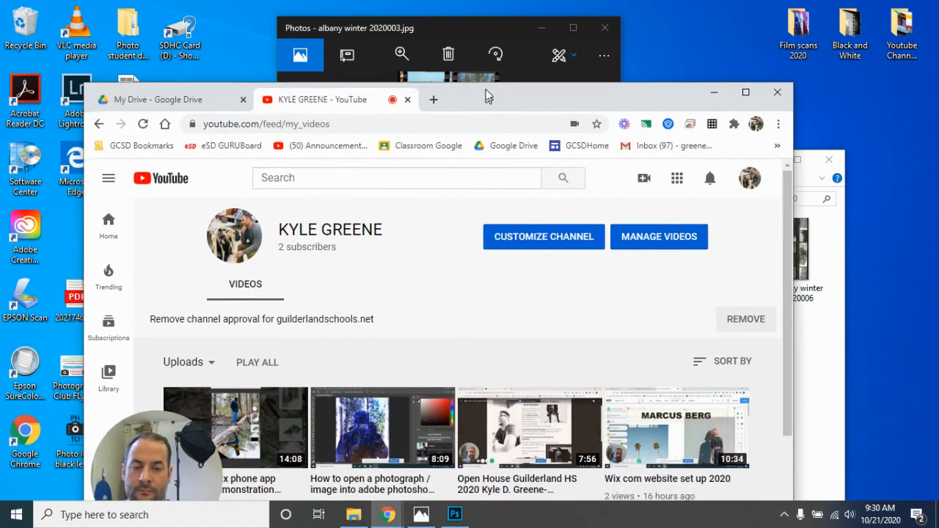